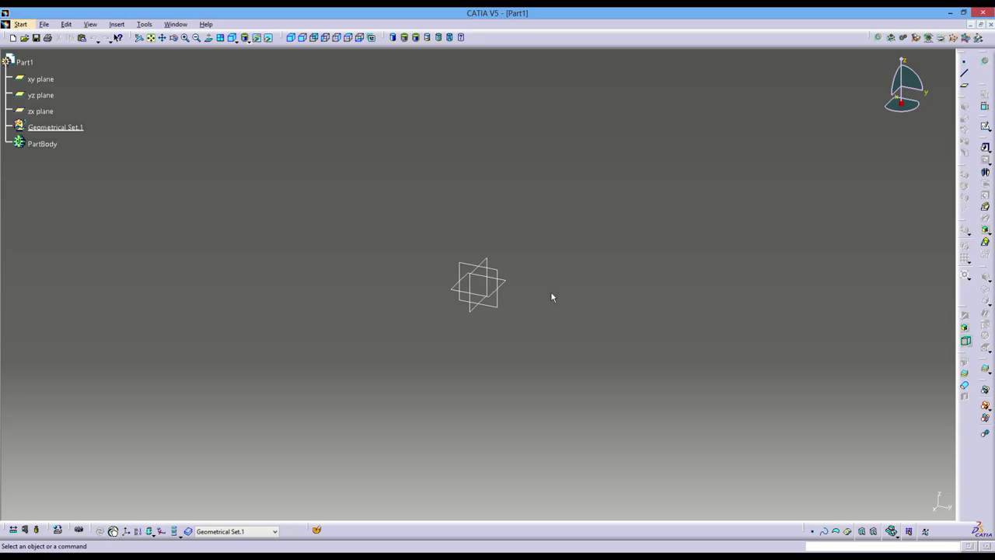
# - Start Sketch.1 on the xy plane and enter the Sketcher
pyautogui.click(505, 284)
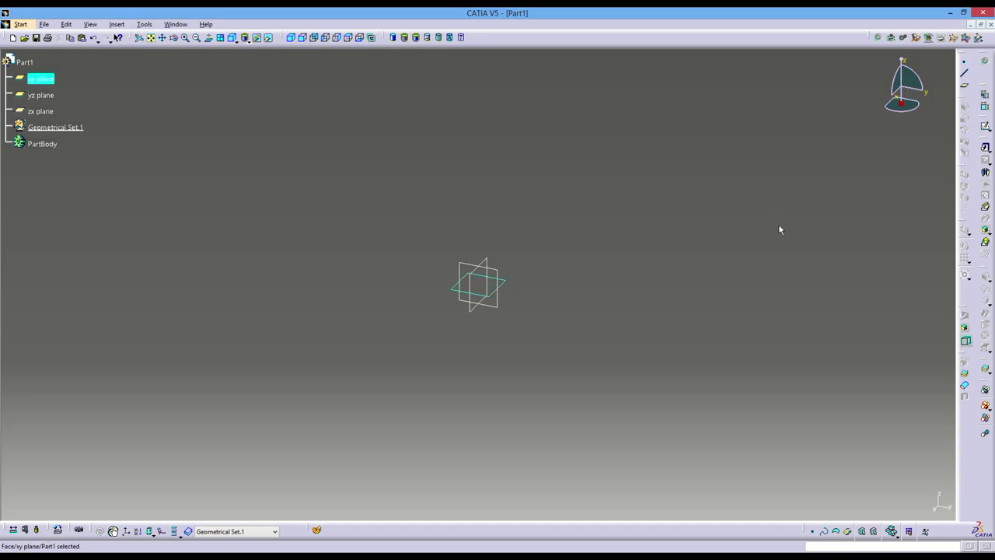
pyautogui.click(983, 146)
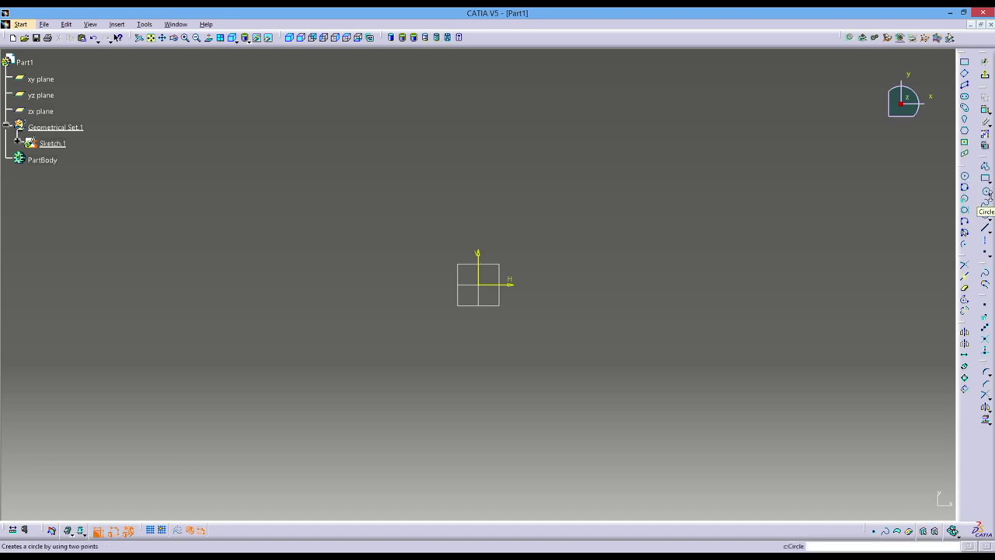
# - Dock the Circle sub-toolbar and draw a circle up and right of the origin
pyautogui.click(989, 193)
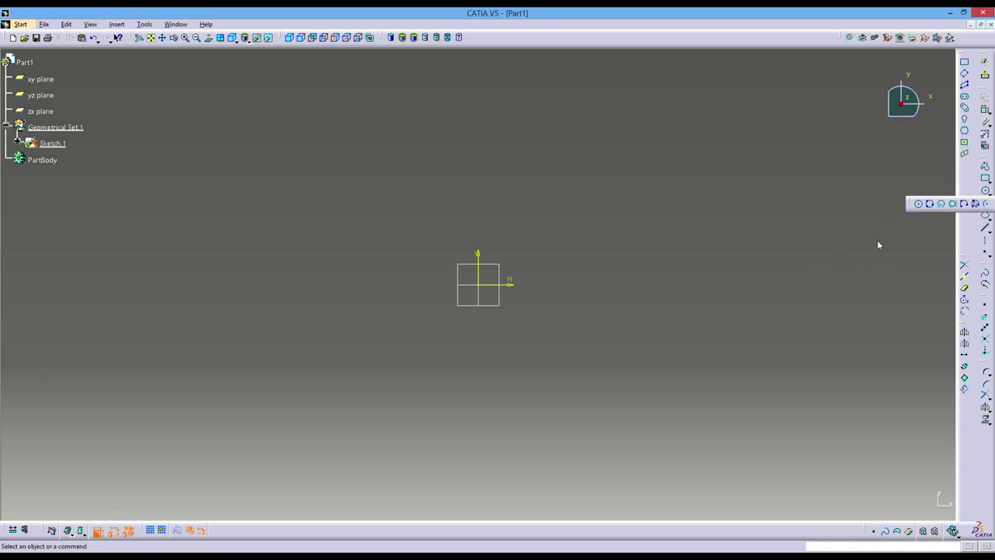
pyautogui.moveTo(909, 203); pyautogui.dragTo(958, 174)
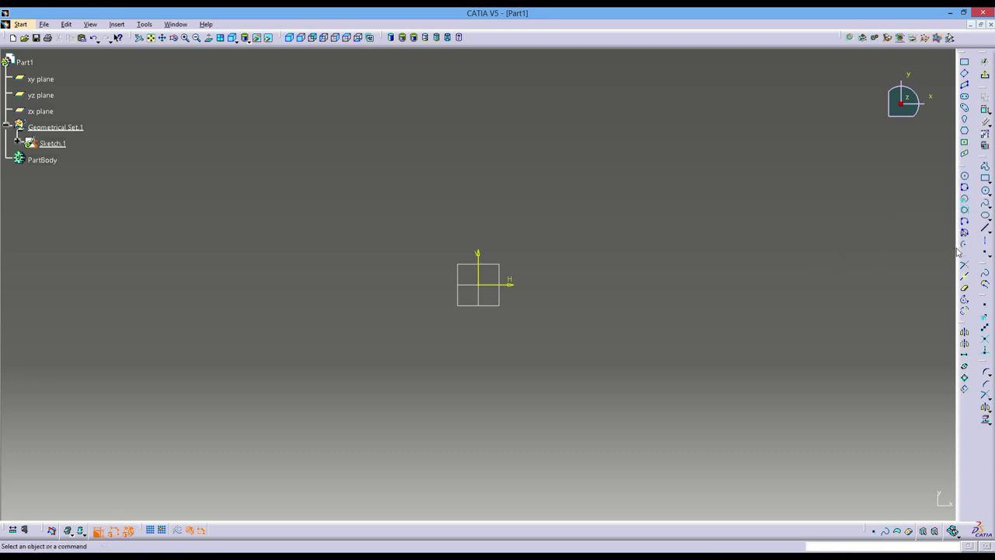
pyautogui.click(964, 176)
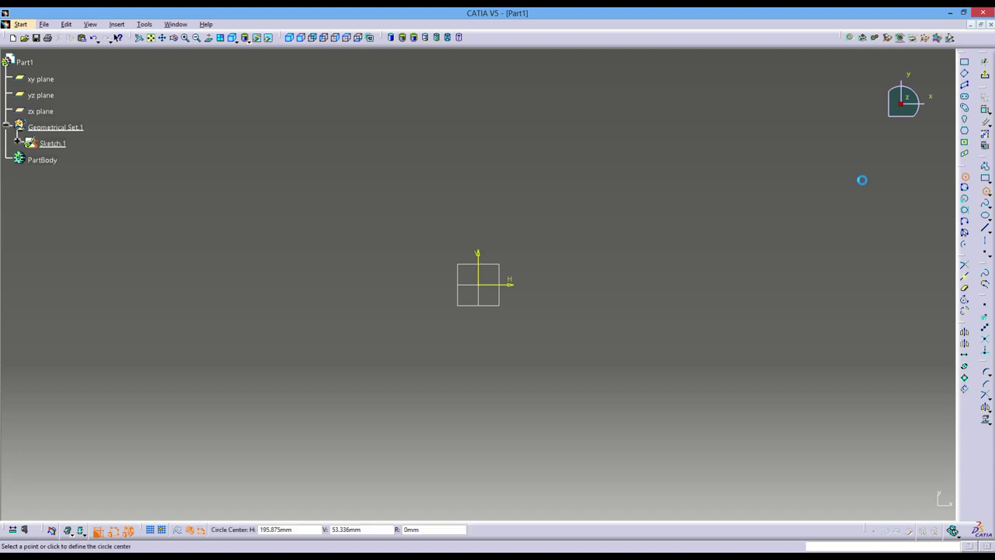
pyautogui.click(675, 171)
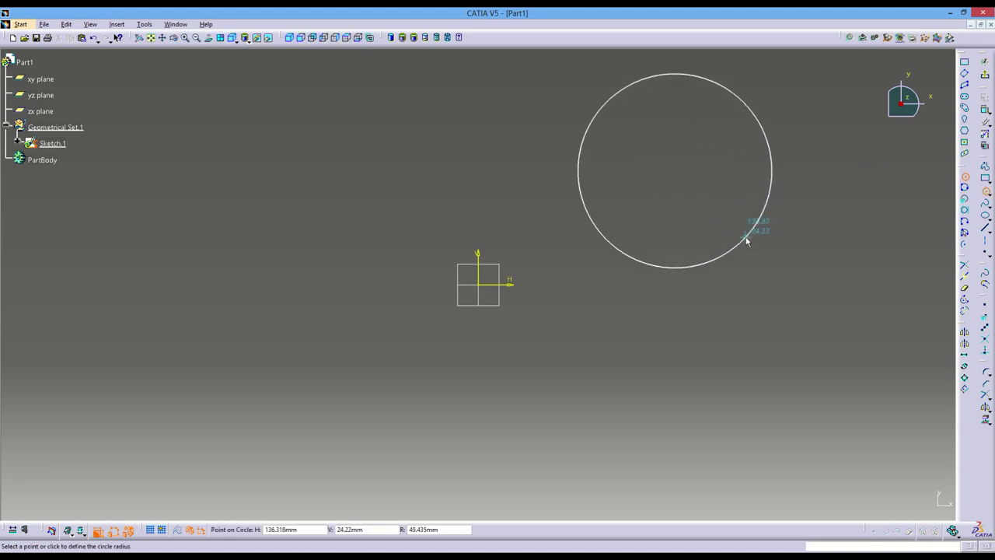
pyautogui.click(743, 237)
pyautogui.click(675, 178)
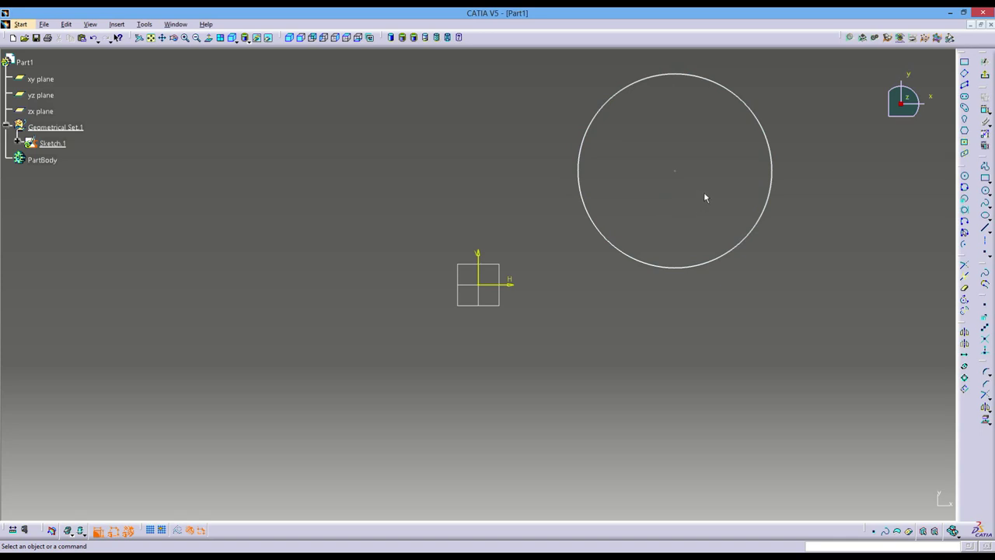
pyautogui.moveTo(703, 193); pyautogui.dragTo(583, 266, button='middle')
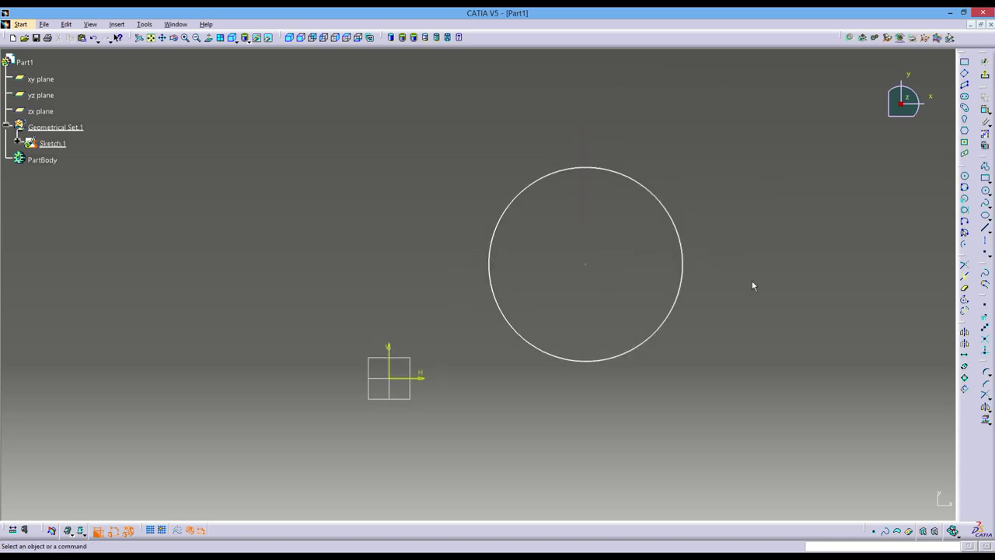
# - Constrain the circle's diameter to 100
pyautogui.click(985, 111)
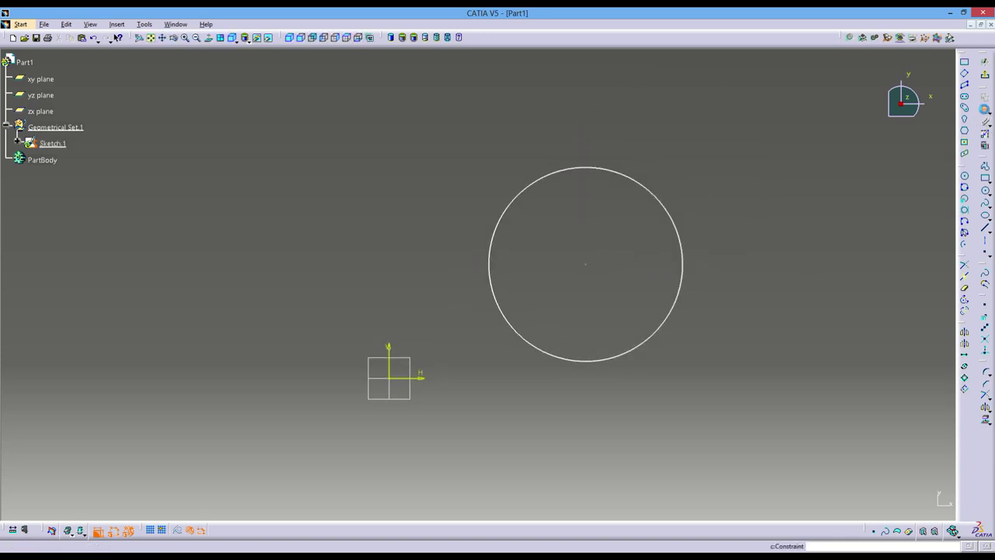
pyautogui.click(661, 196)
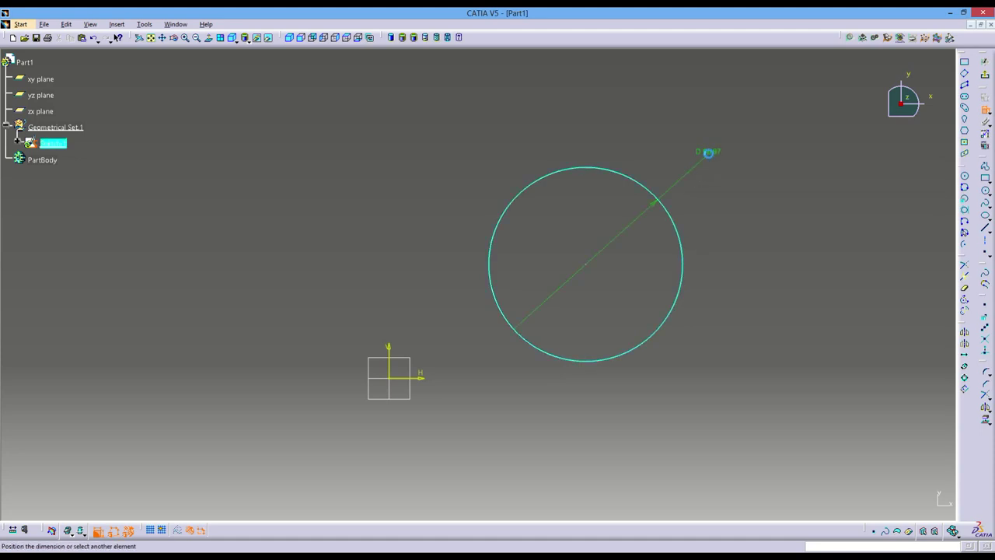
pyautogui.click(704, 155)
pyautogui.doubleClick(708, 153)
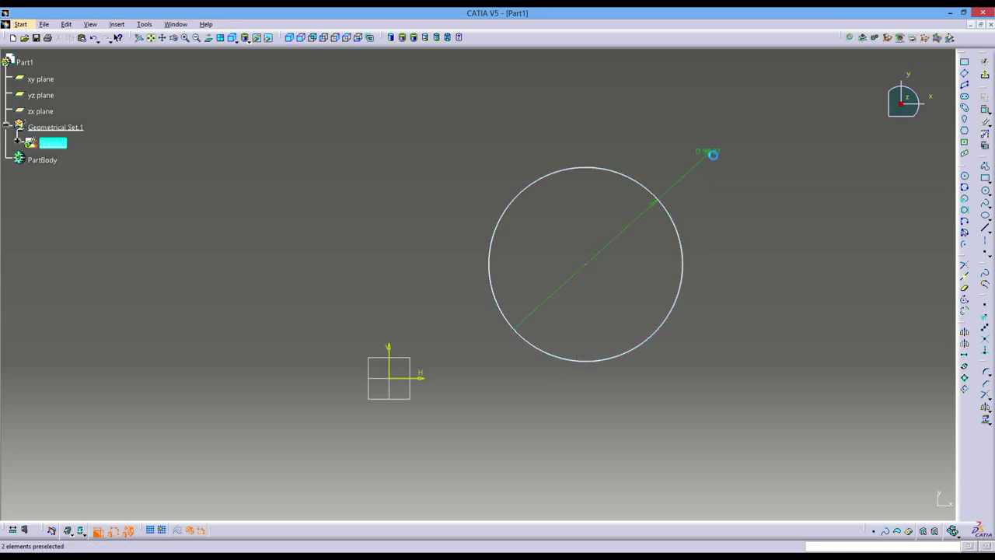
pyautogui.write('100')
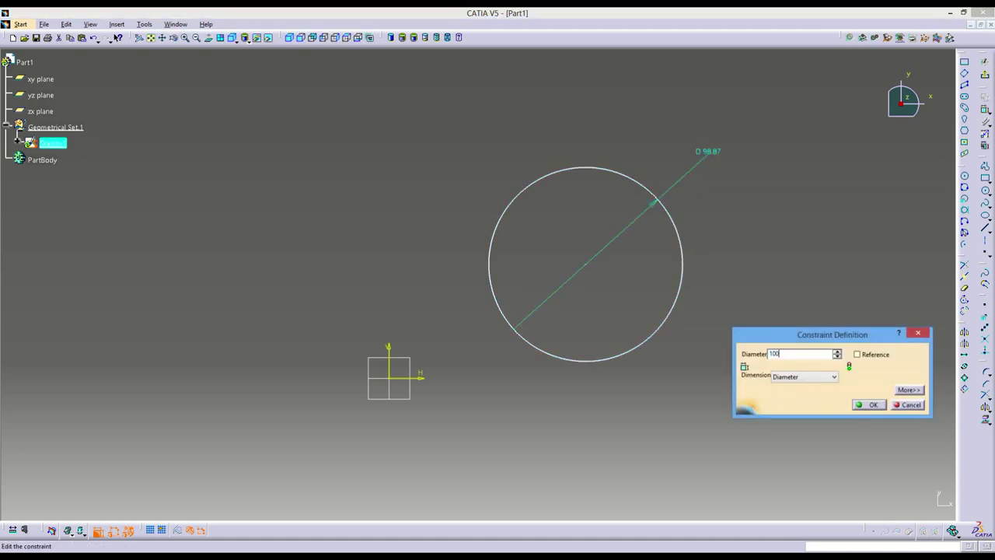
pyautogui.press('Return')
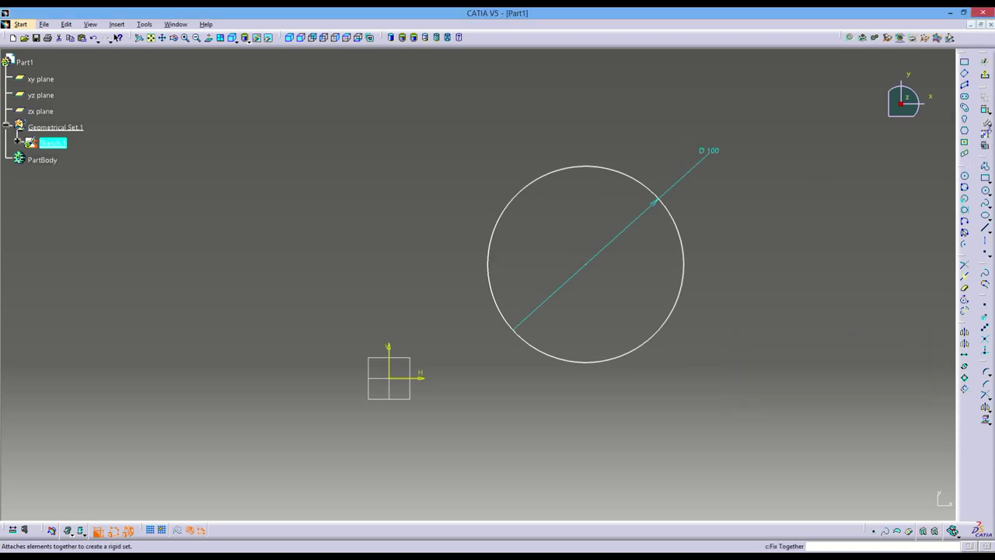
pyautogui.click(964, 177)
# - Draw a second circle to the right of the first one
pyautogui.moveTo(857, 183); pyautogui.dragTo(644, 207, button='middle')
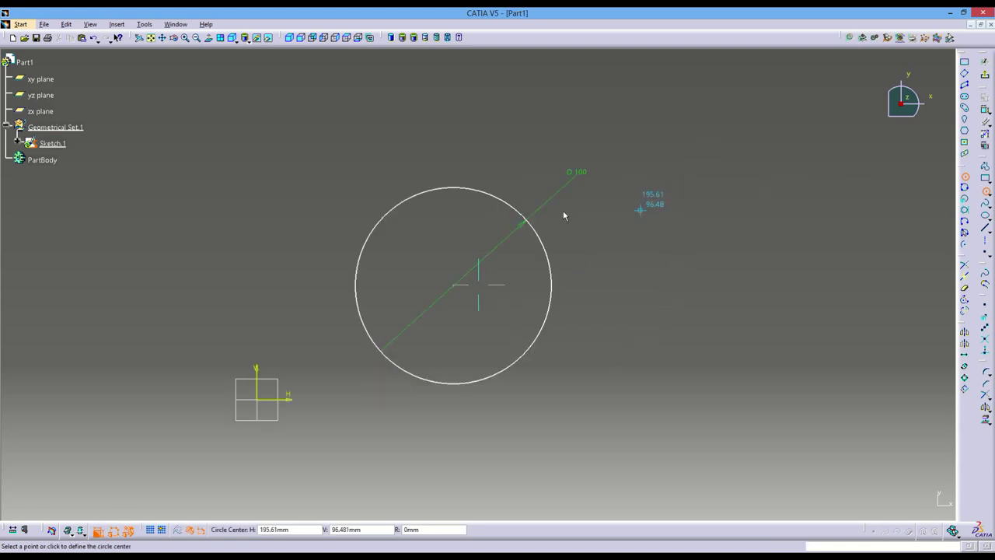
pyautogui.click(718, 260)
pyautogui.click(799, 174)
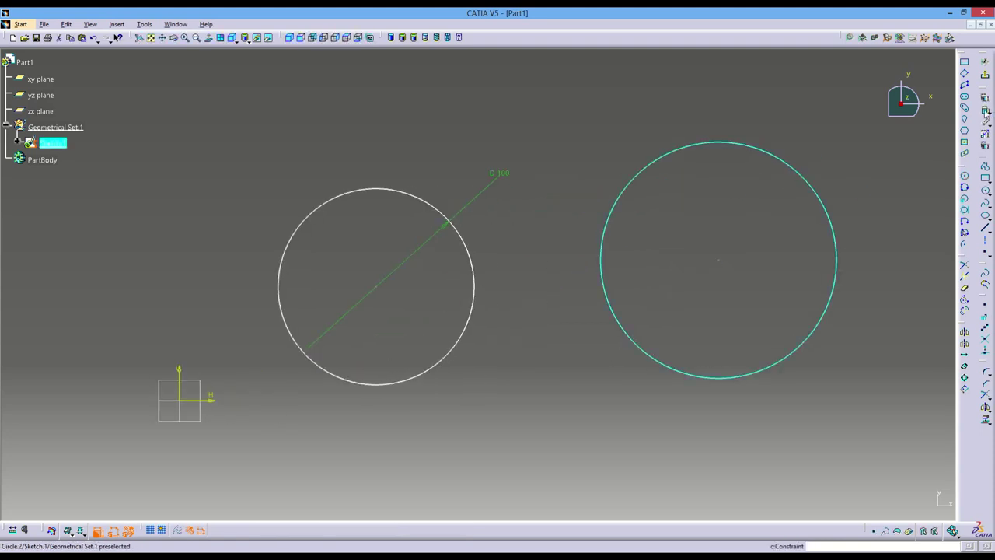
# - Dimension the second circle as a radius of 60, then zoom out to see both circles
pyautogui.click(985, 110)
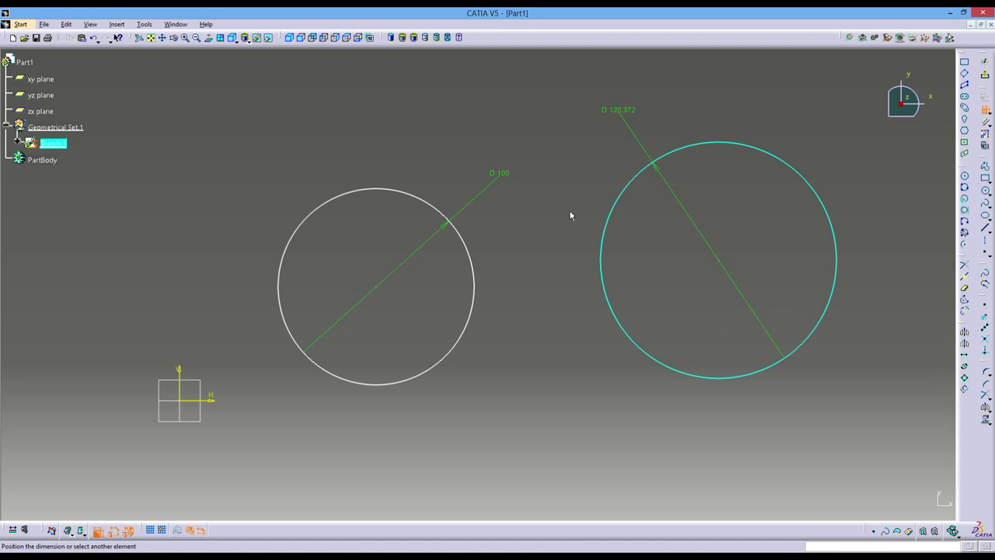
pyautogui.rightClick(572, 170)
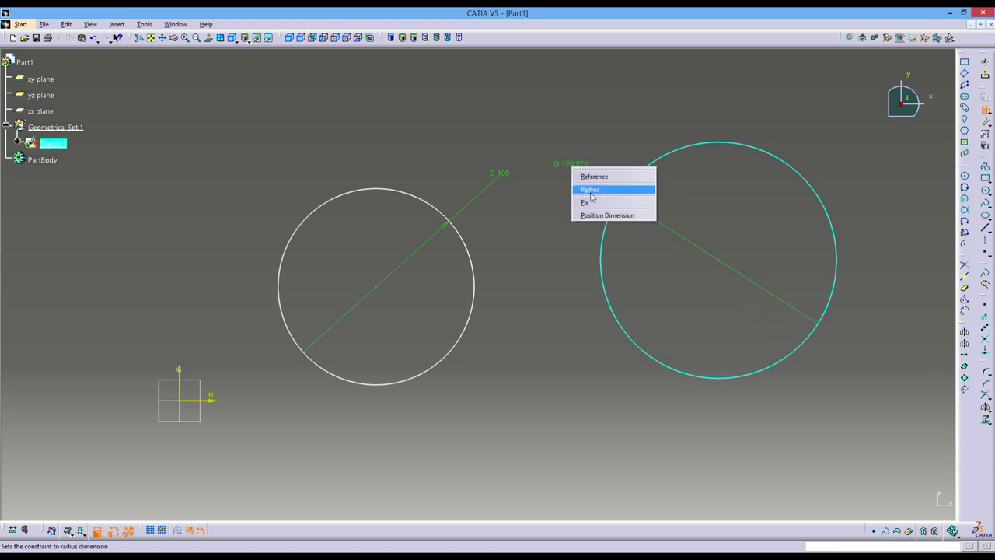
pyautogui.click(591, 190)
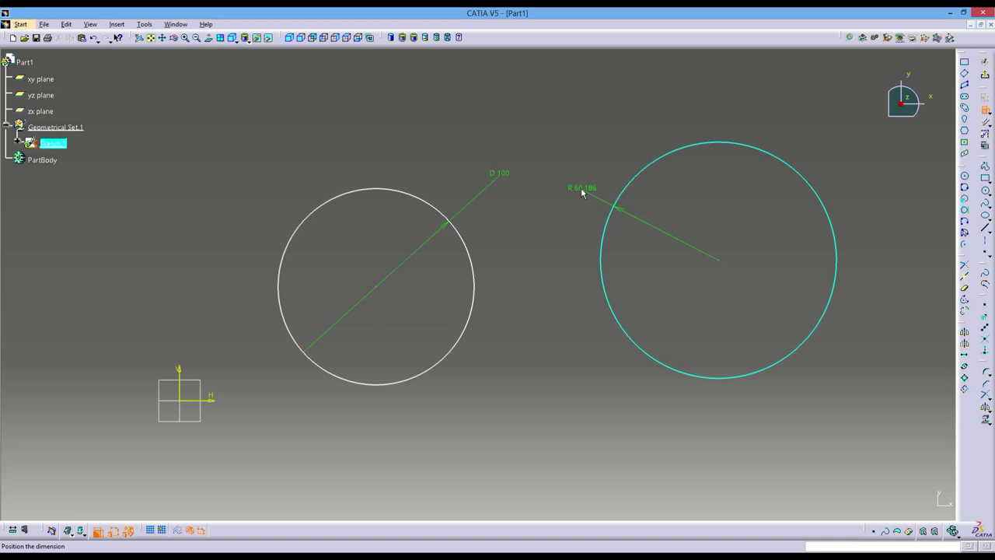
pyautogui.click(582, 192)
pyautogui.doubleClick(587, 189)
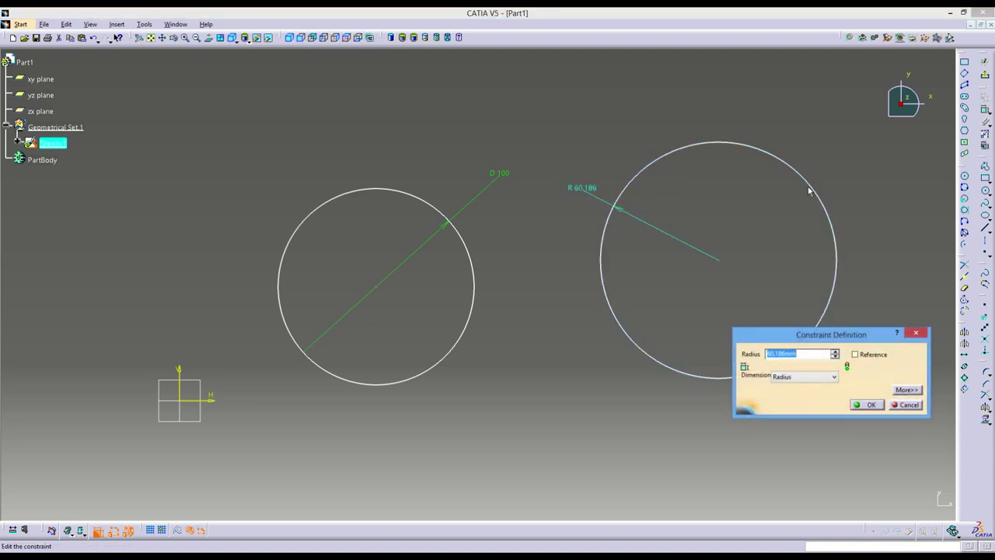
pyautogui.write('60')
pyautogui.press('Return')
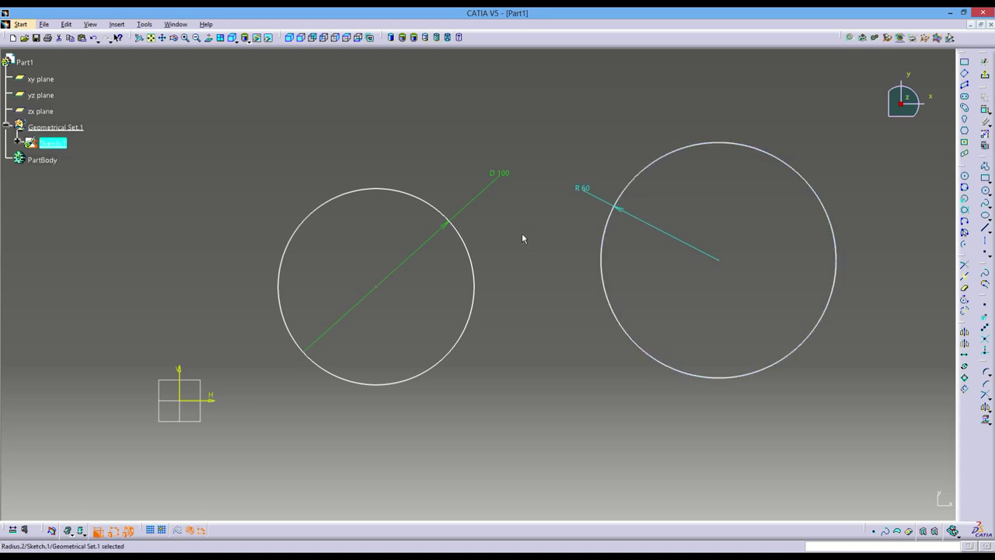
pyautogui.moveTo(446, 299)
pyautogui.mouseDown(button='middle')
pyautogui.moveTo(537, 270)
pyautogui.moveTo(571, 335)
pyautogui.mouseUp(button='middle')
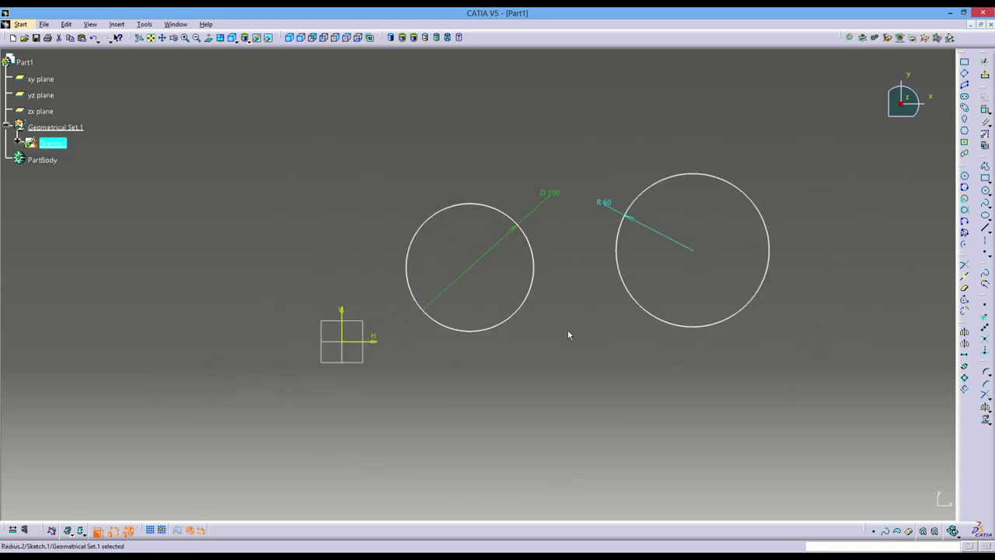
pyautogui.moveTo(544, 302); pyautogui.dragTo(682, 324, button='middle')
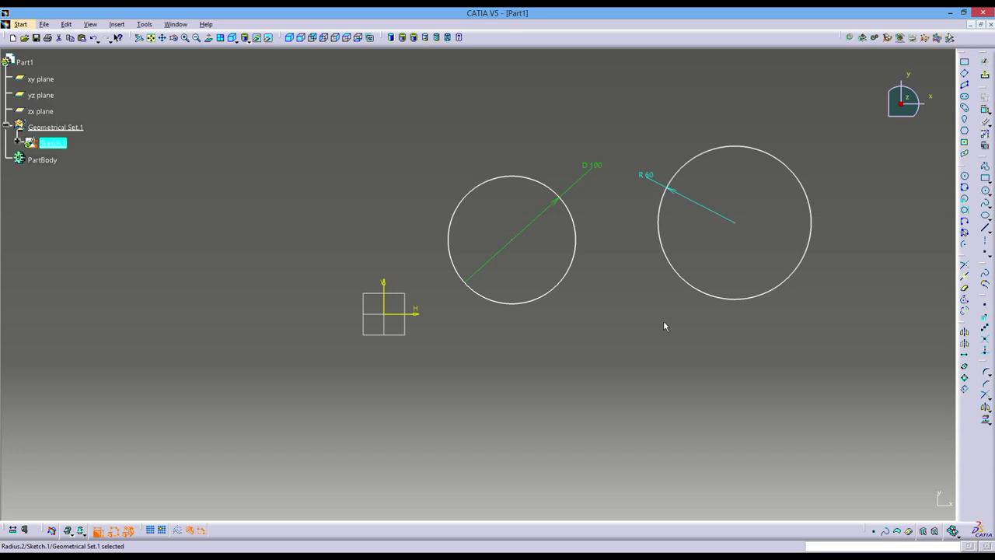
# - Position the first circle's centre with horizontal and 58.101 vertical distance dimensions
pyautogui.click(964, 343)
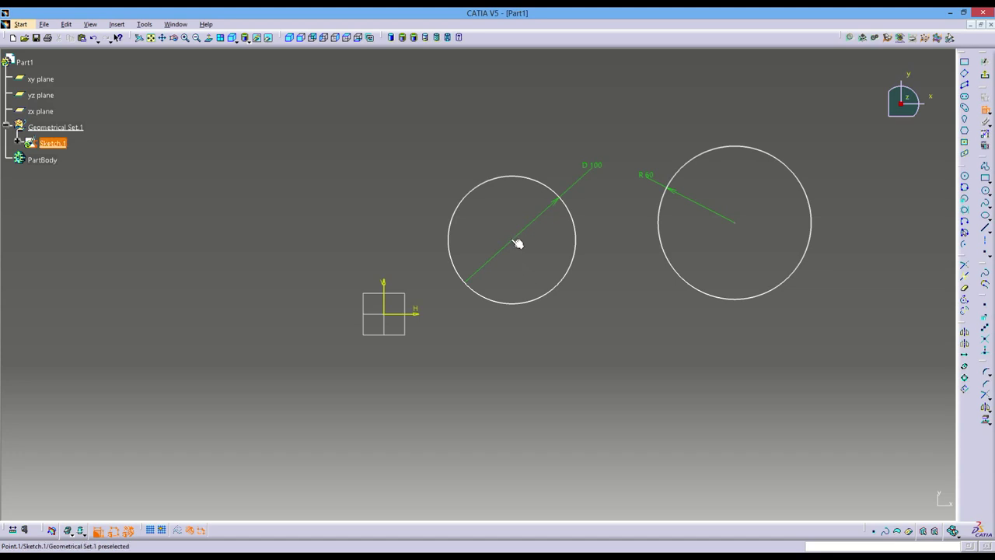
pyautogui.click(513, 242)
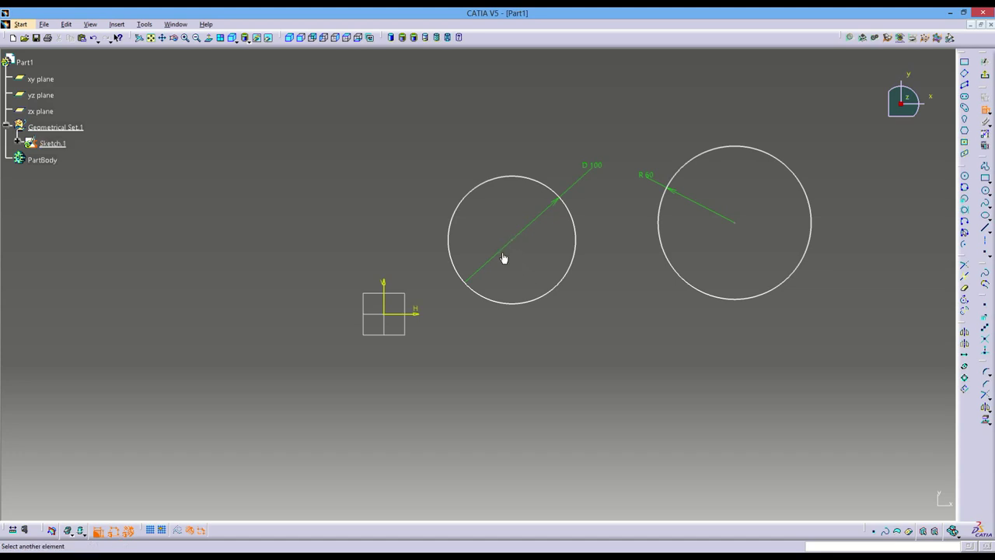
pyautogui.click(382, 283)
pyautogui.click(457, 382)
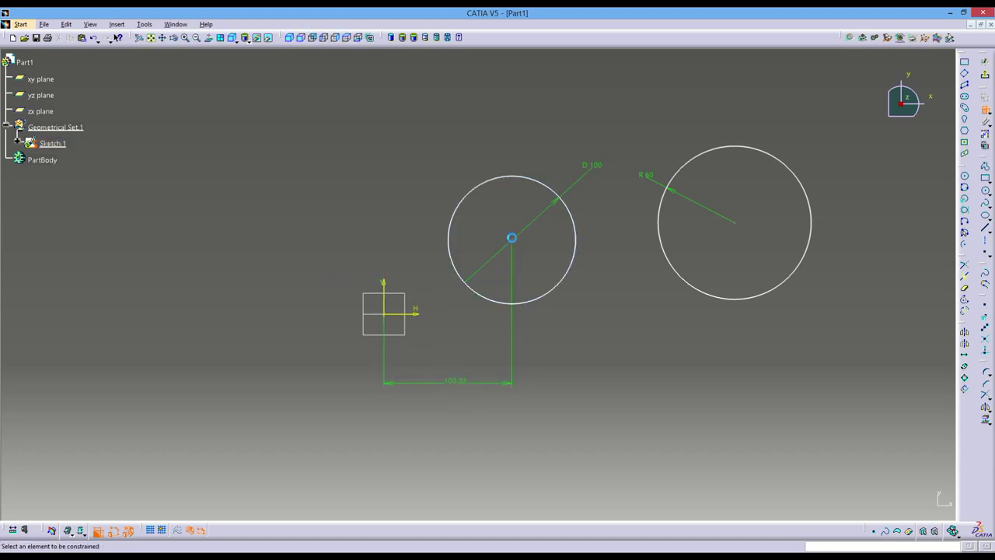
pyautogui.click(418, 311)
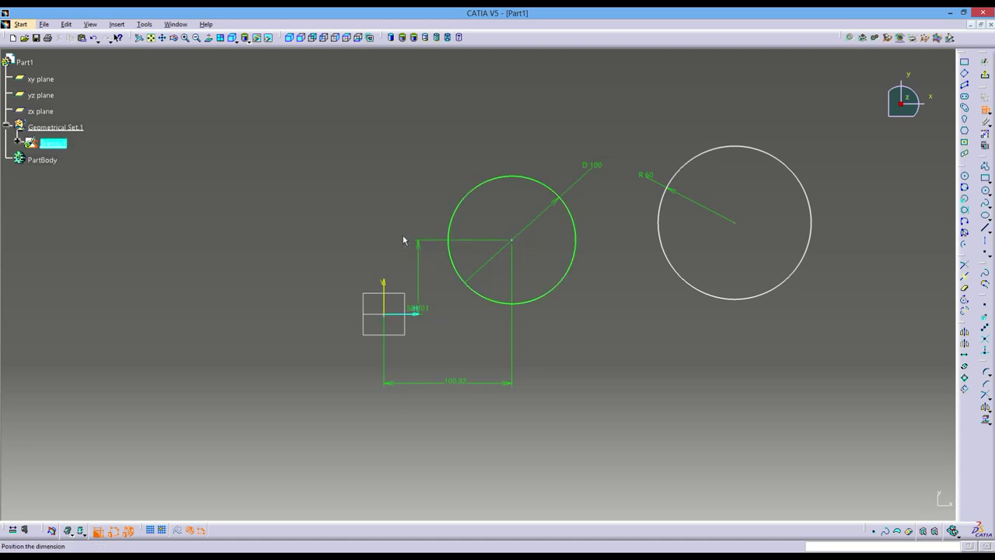
pyautogui.click(400, 212)
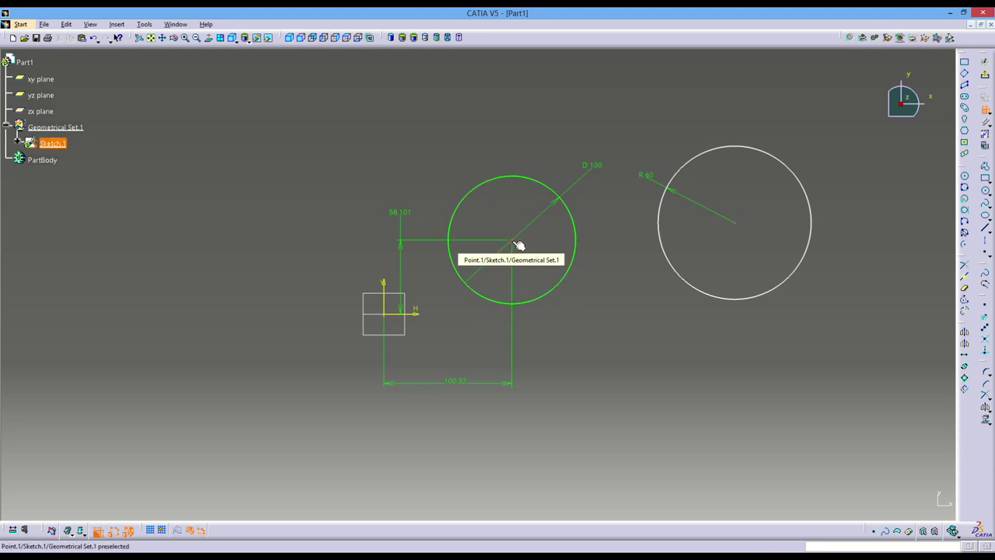
# - Position the R 60 circle: 11.6 from the horizontal axis and 215.019 from the origin
pyautogui.click(677, 269)
pyautogui.click(418, 314)
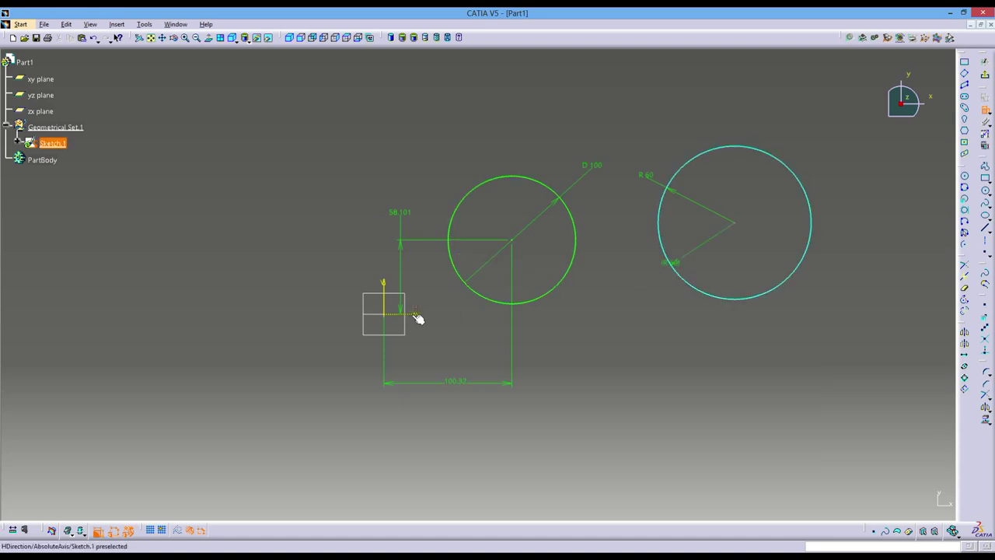
pyautogui.click(612, 309)
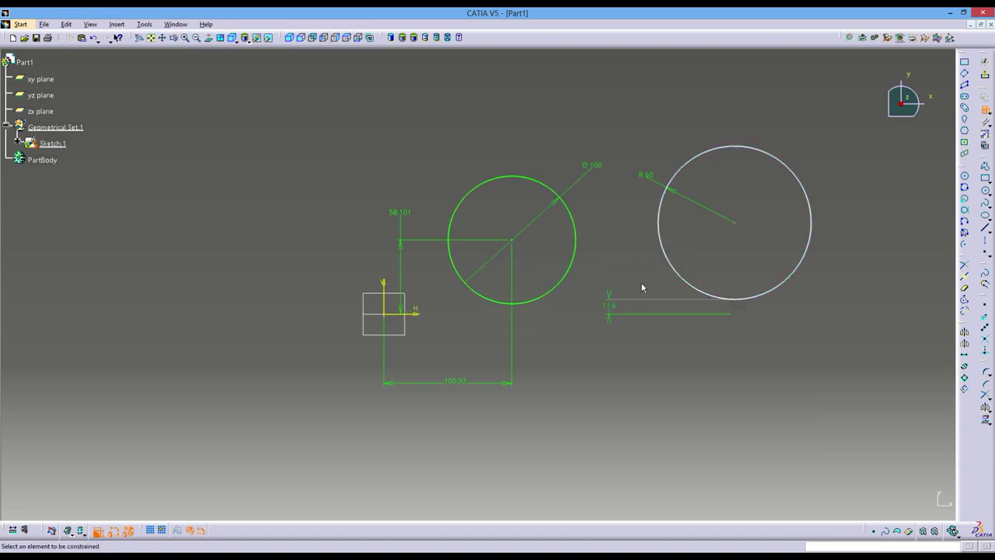
pyautogui.click(657, 232)
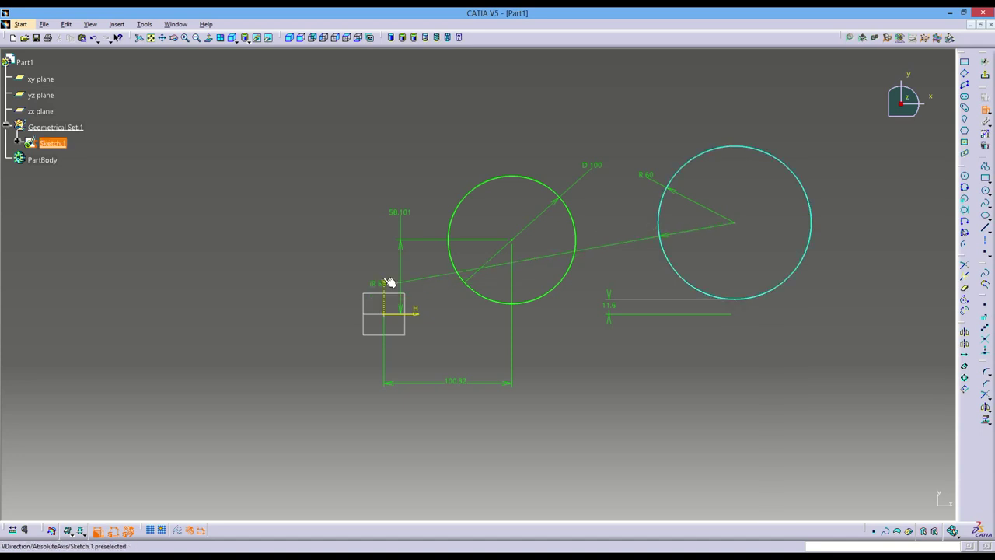
pyautogui.click(383, 280)
pyautogui.click(505, 117)
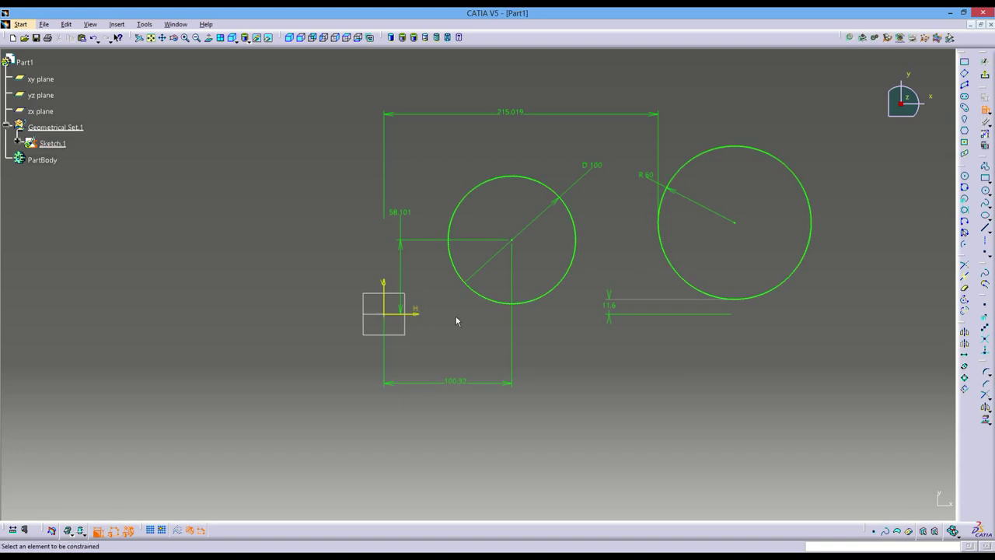
# - Draw a third circle centred on the sketch origin with a radius of 50
pyautogui.click(986, 110)
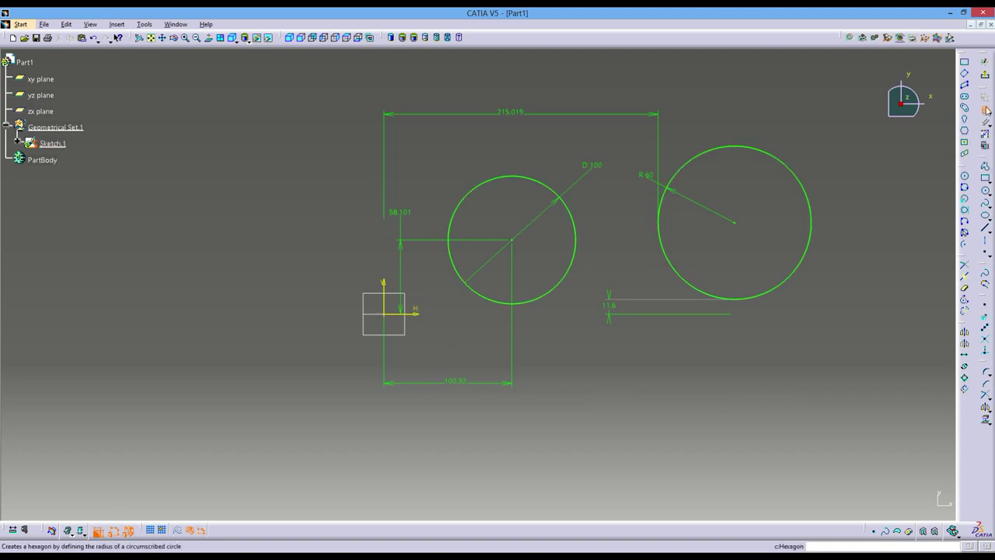
pyautogui.click(965, 176)
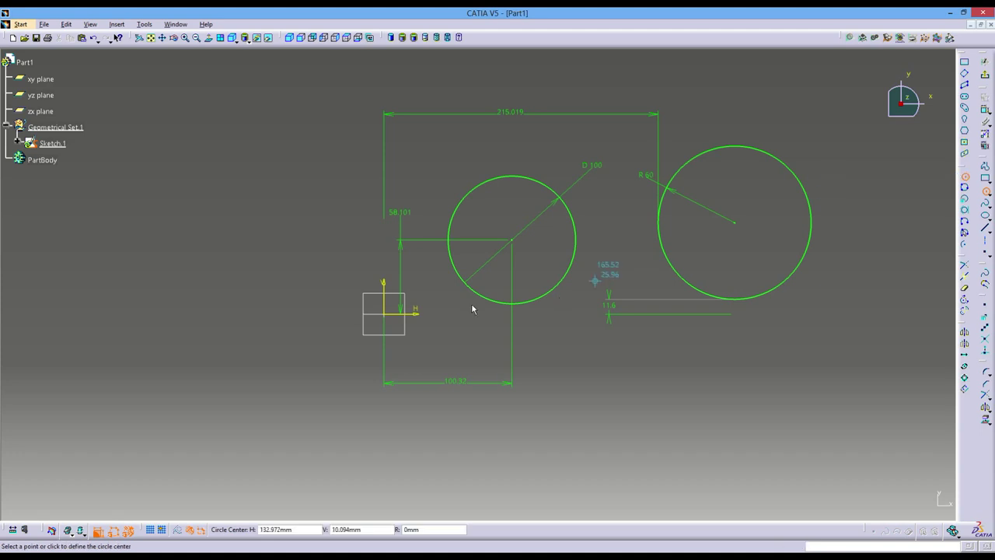
pyautogui.click(383, 313)
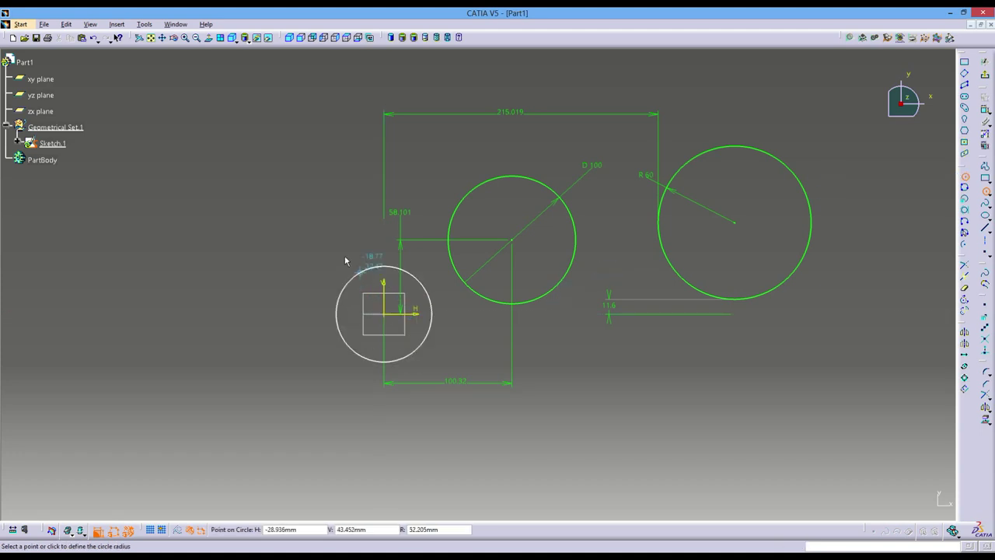
pyautogui.click(365, 245)
pyautogui.click(385, 244)
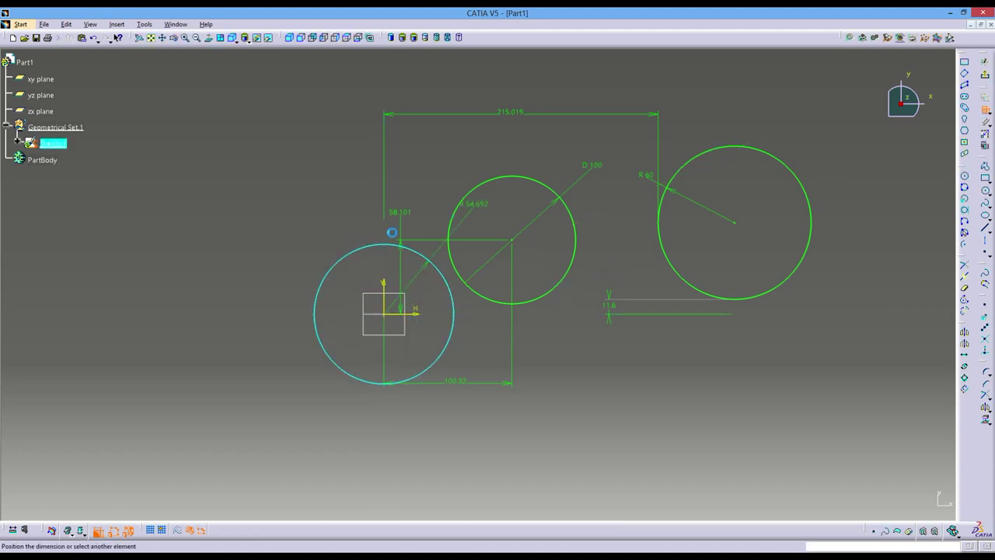
pyautogui.click(293, 245)
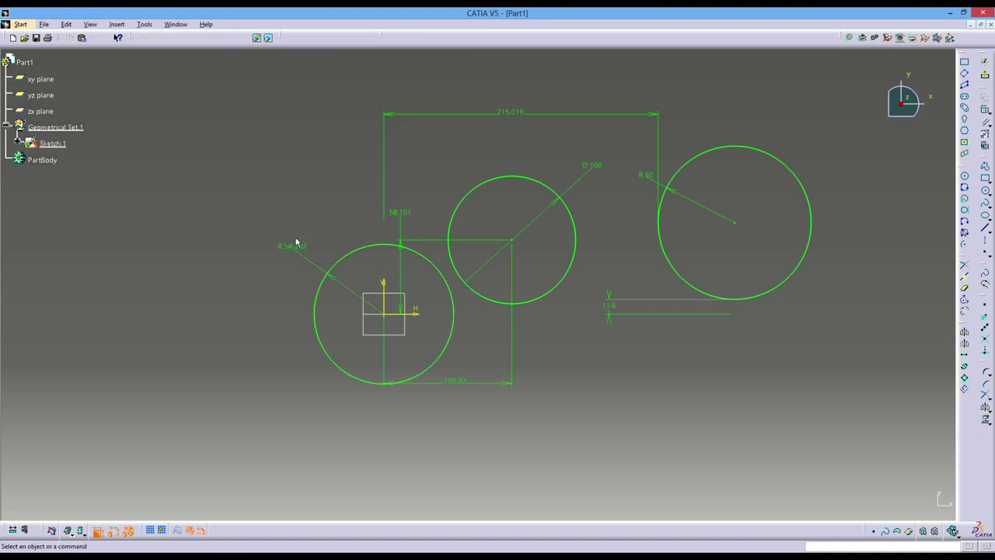
pyautogui.write('50mm')
pyautogui.press('Return')
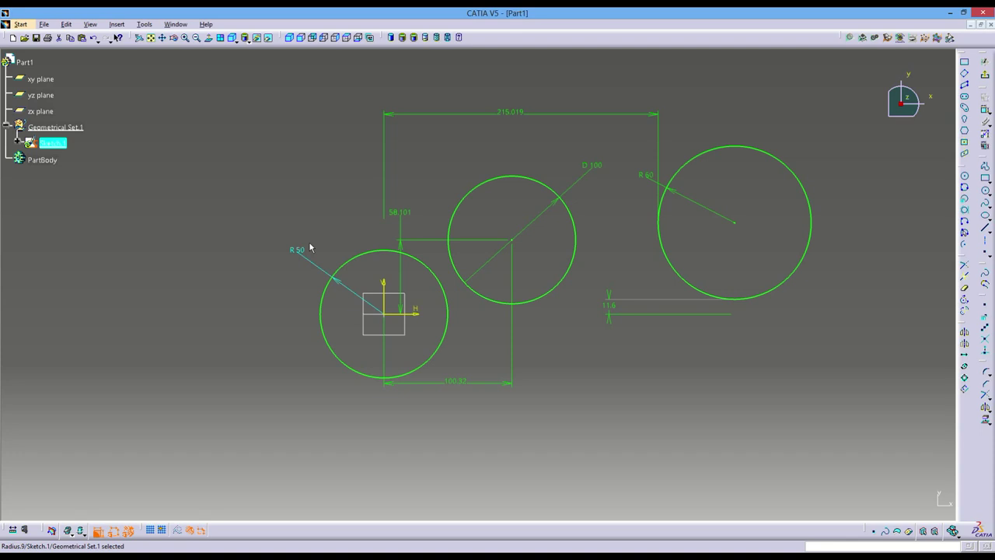
pyautogui.moveTo(435, 291); pyautogui.dragTo(247, 314, button='middle')
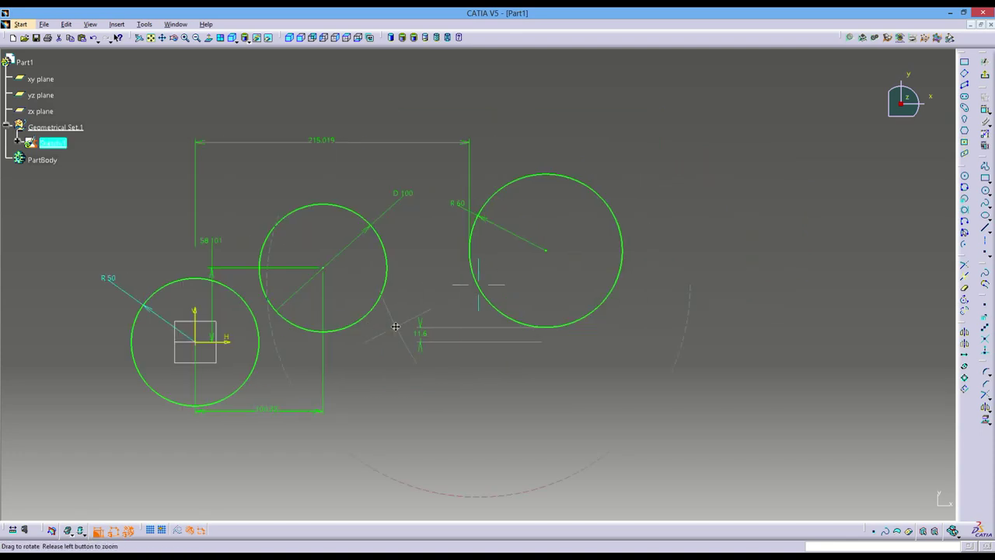
pyautogui.keyDown('ctrl'); pyautogui.moveTo(416, 342); pyautogui.dragTo(416, 361, button='middle'); pyautogui.keyUp('ctrl')
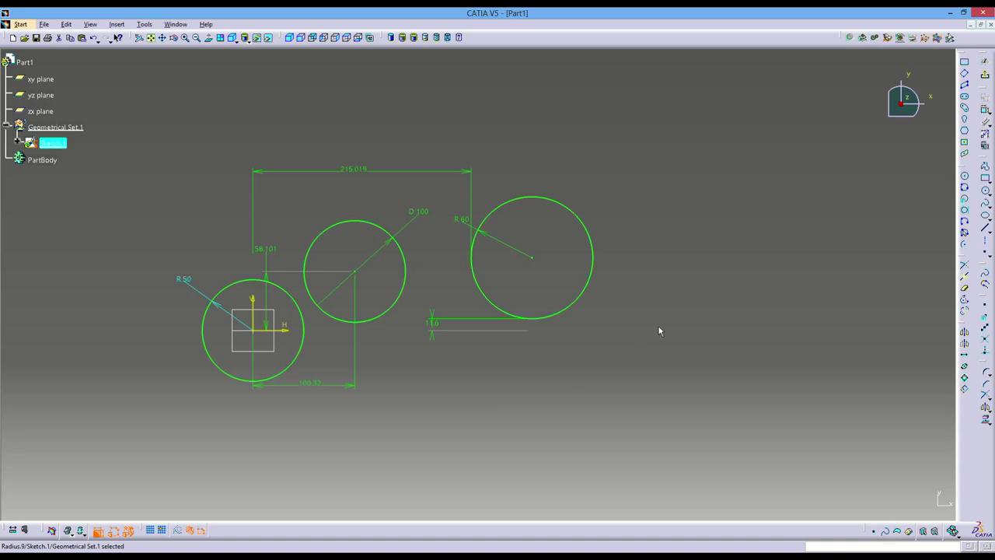
pyautogui.moveTo(658, 332); pyautogui.dragTo(637, 331, button='middle')
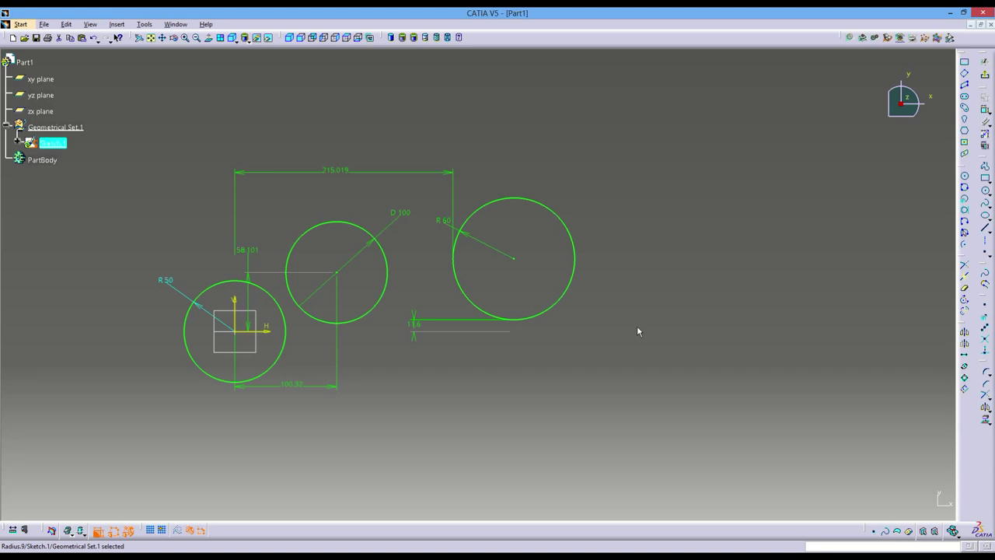
# - Draw a closed three-line triangle profile to the right of the circles
pyautogui.click(984, 166)
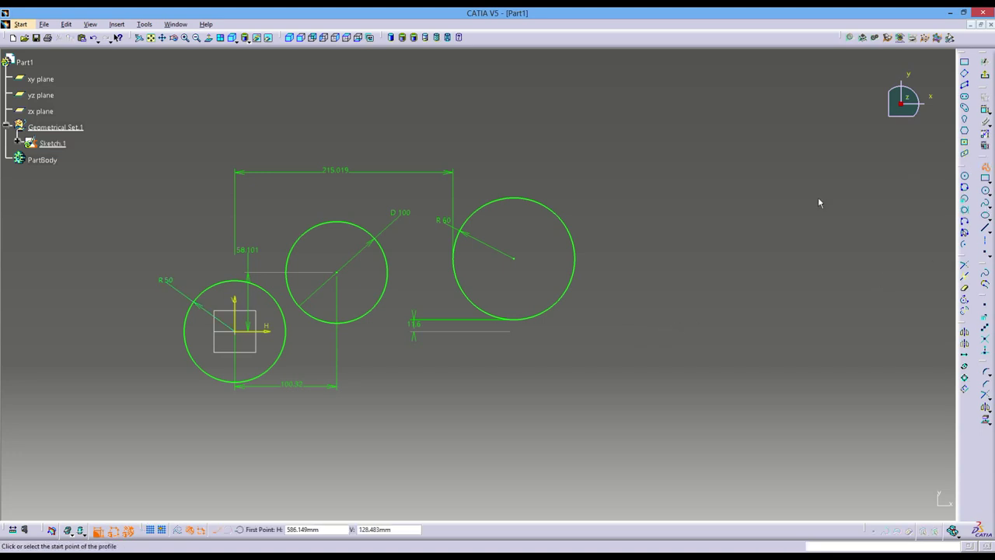
pyautogui.click(818, 197)
pyautogui.click(701, 325)
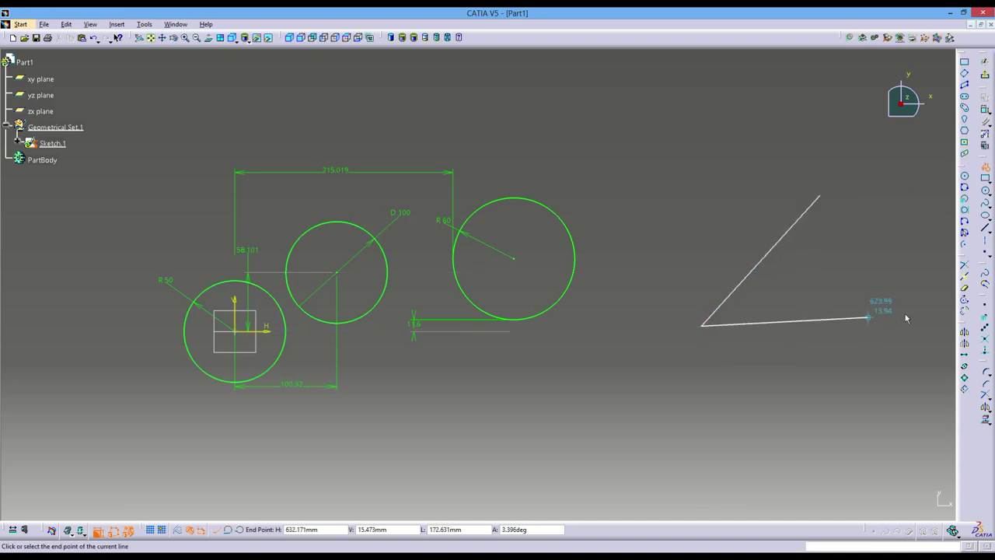
pyautogui.click(930, 313)
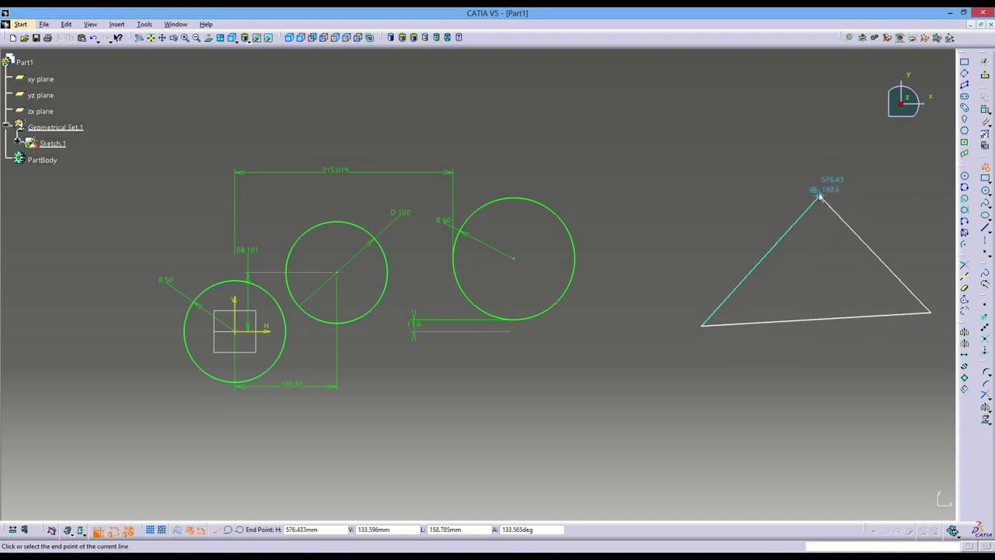
pyautogui.click(818, 197)
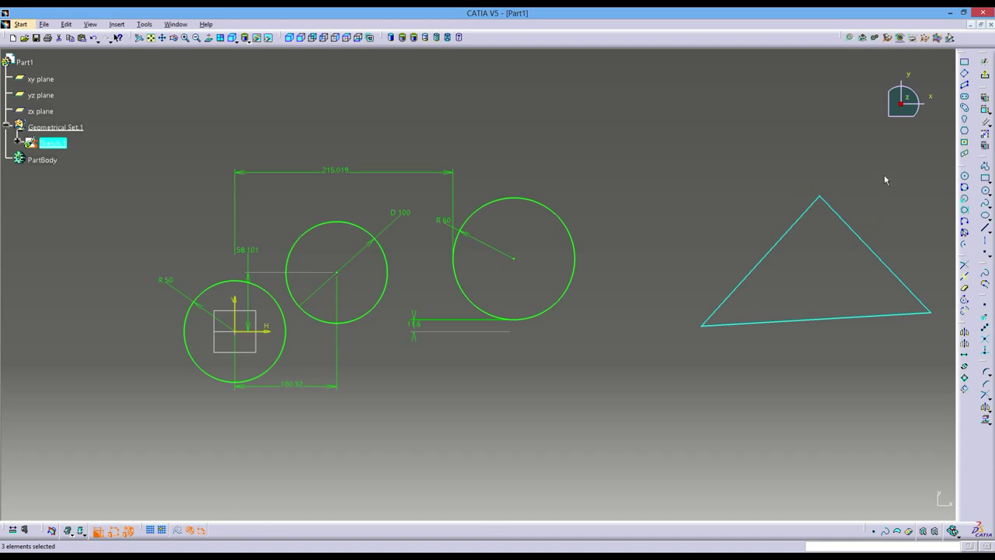
pyautogui.moveTo(884, 174); pyautogui.dragTo(740, 198, button='middle')
pyautogui.click(738, 195)
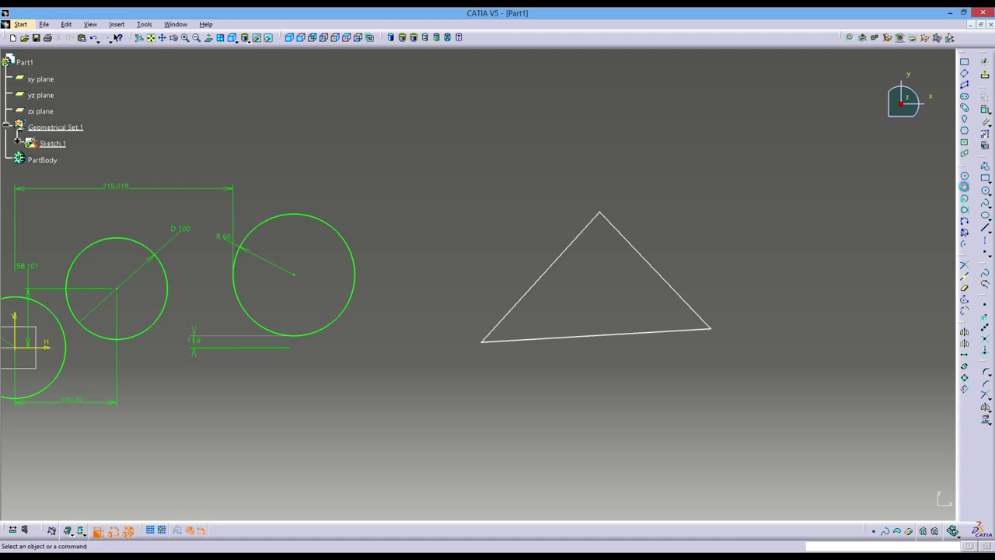
pyautogui.click(963, 187)
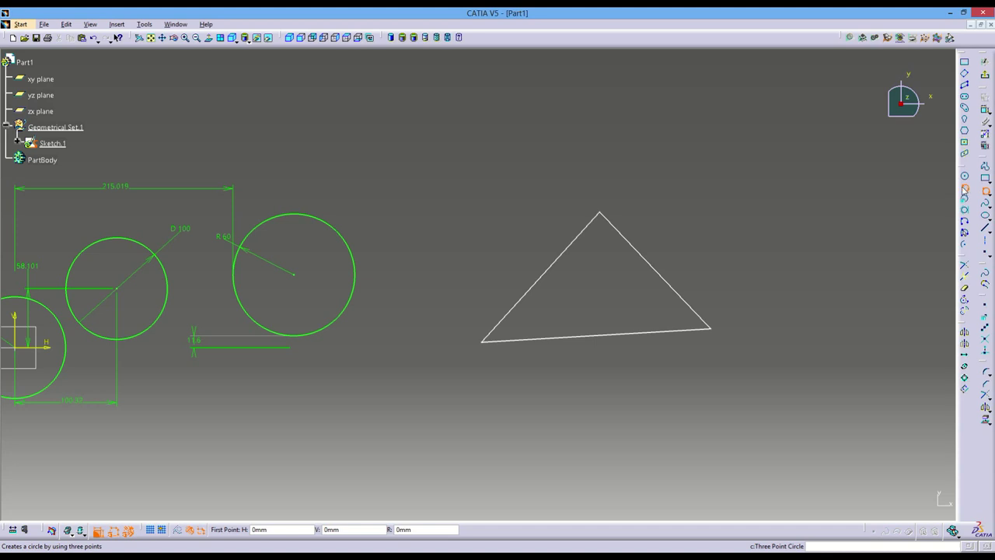
pyautogui.click(600, 213)
pyautogui.click(483, 339)
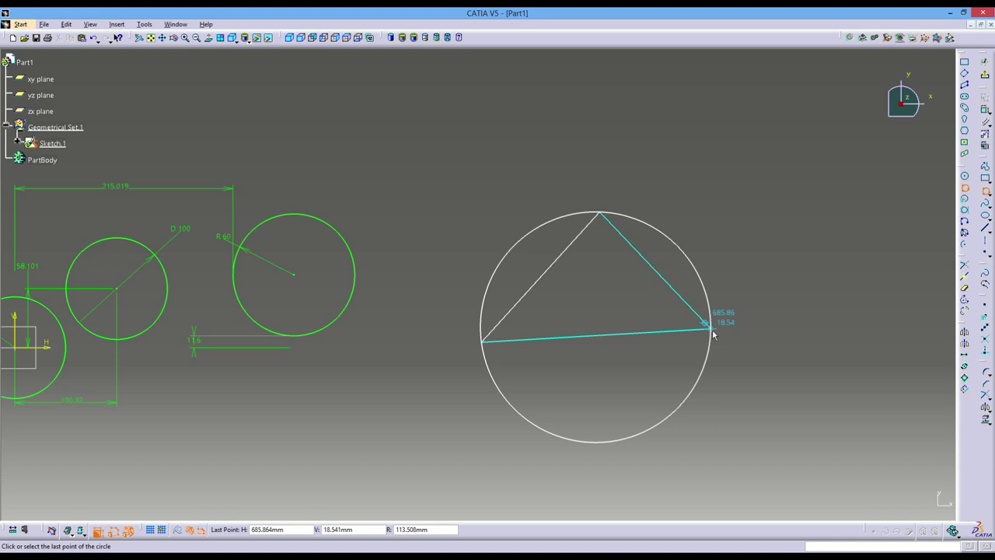
pyautogui.click(712, 331)
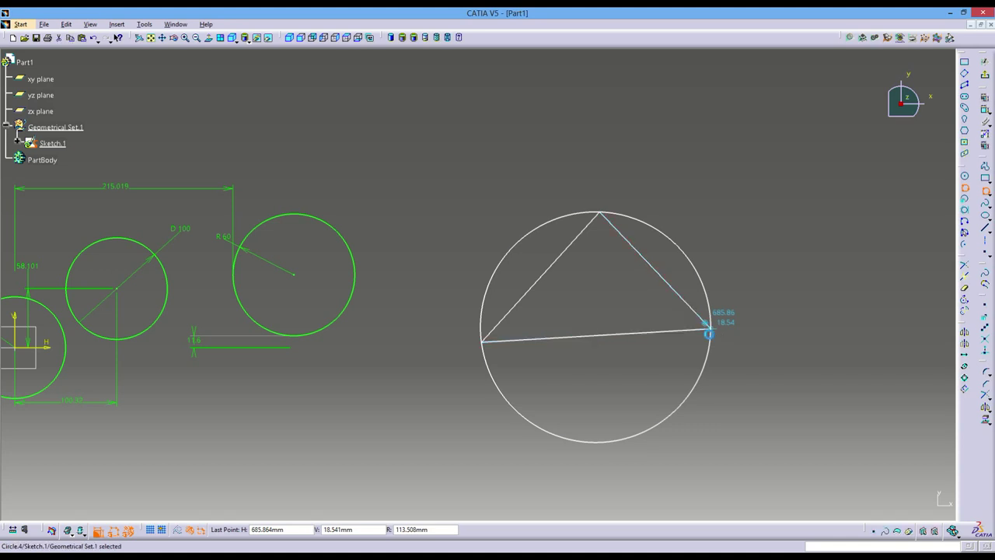
pyautogui.click(596, 329)
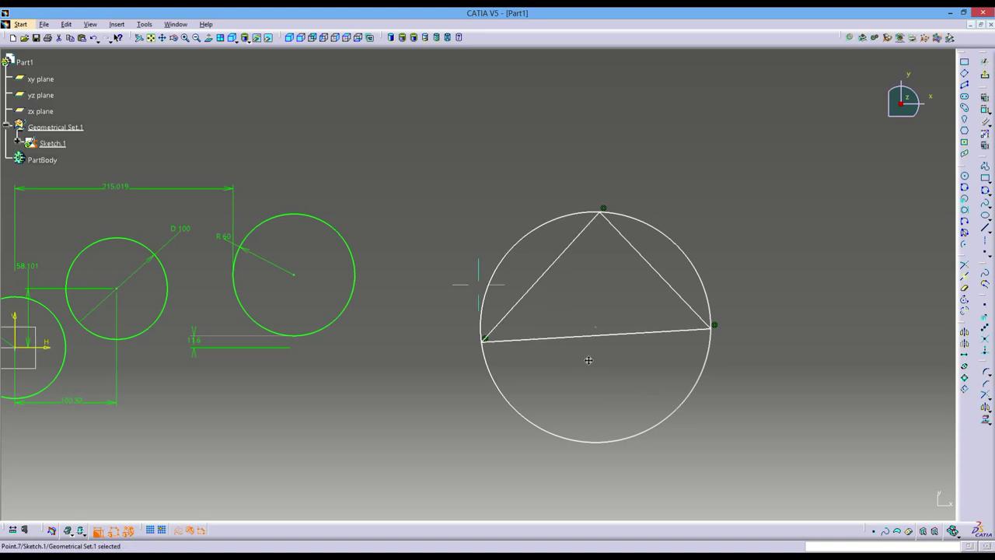
pyautogui.keyDown('ctrl'); pyautogui.moveTo(650, 386); pyautogui.dragTo(601, 384, button='middle'); pyautogui.keyUp('ctrl')
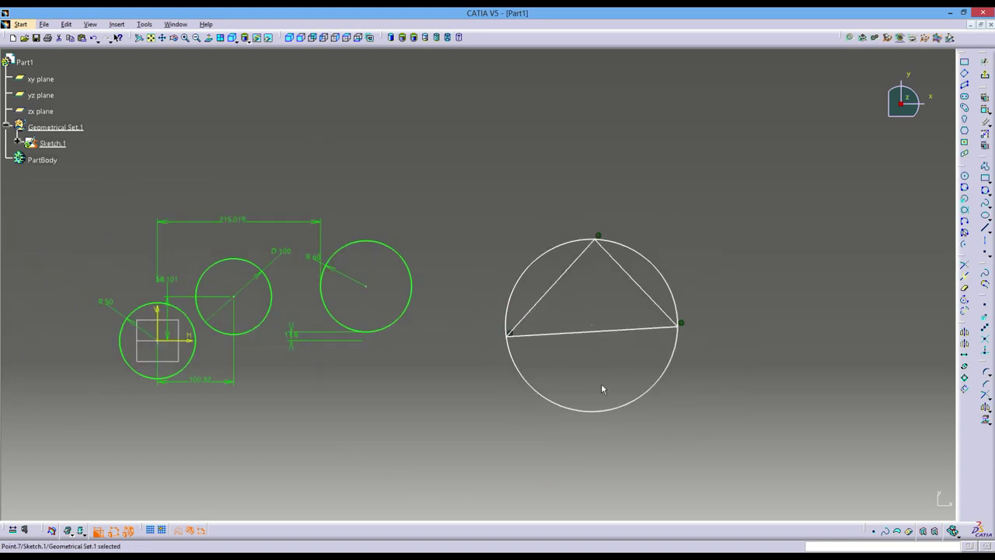
pyautogui.click(634, 406)
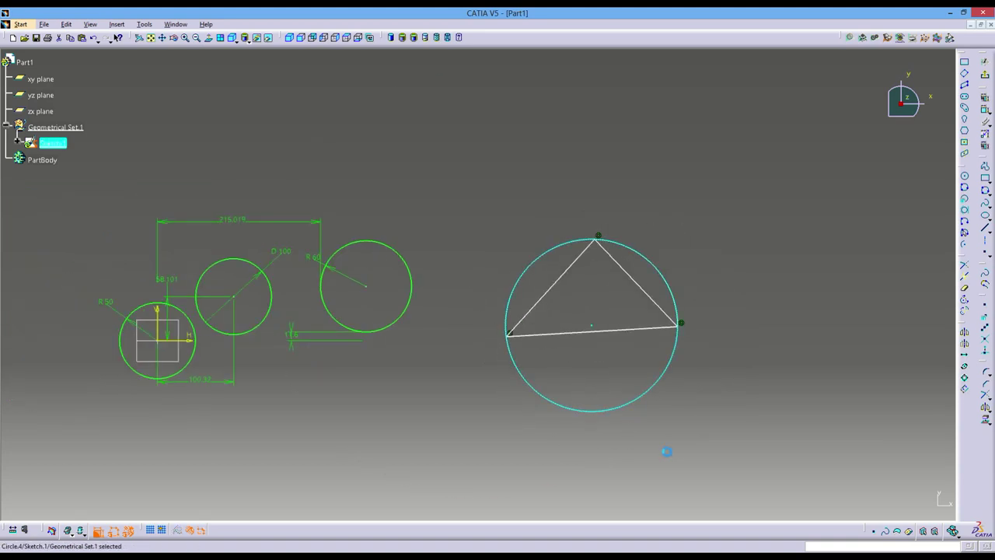
pyautogui.press('Delete')
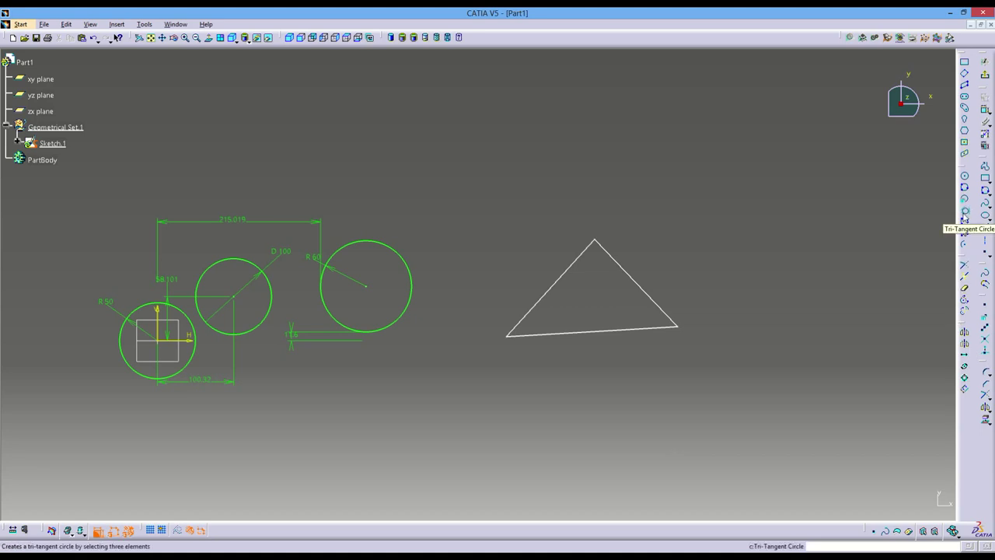
# - Add a tri-tangent circle touching the triangle's right, bottom and left edges
pyautogui.click(964, 215)
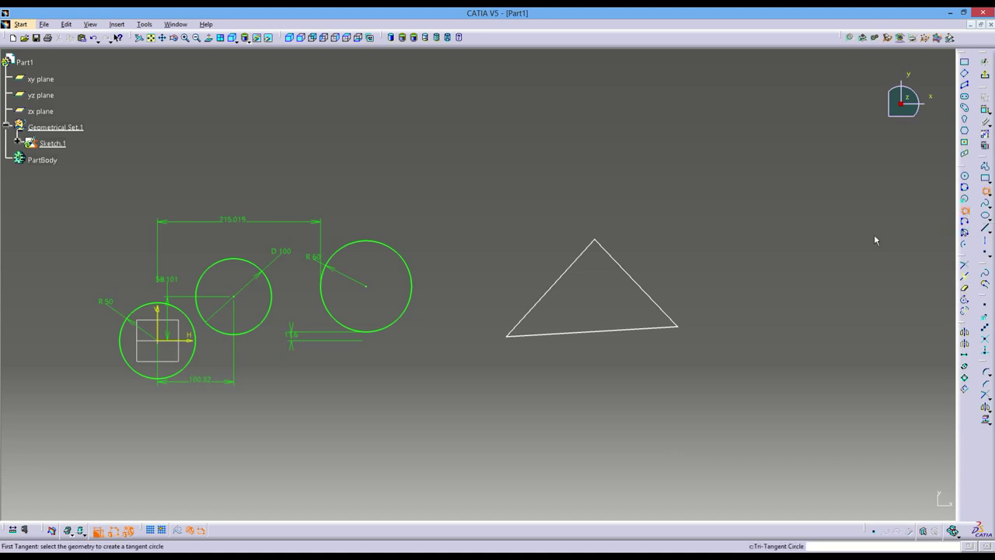
pyautogui.click(635, 283)
pyautogui.click(592, 335)
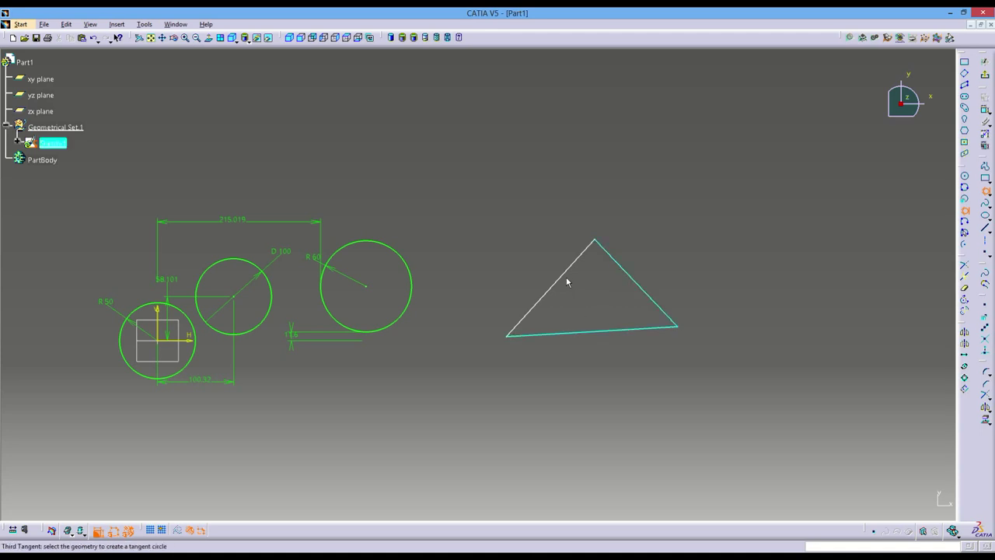
pyautogui.click(562, 277)
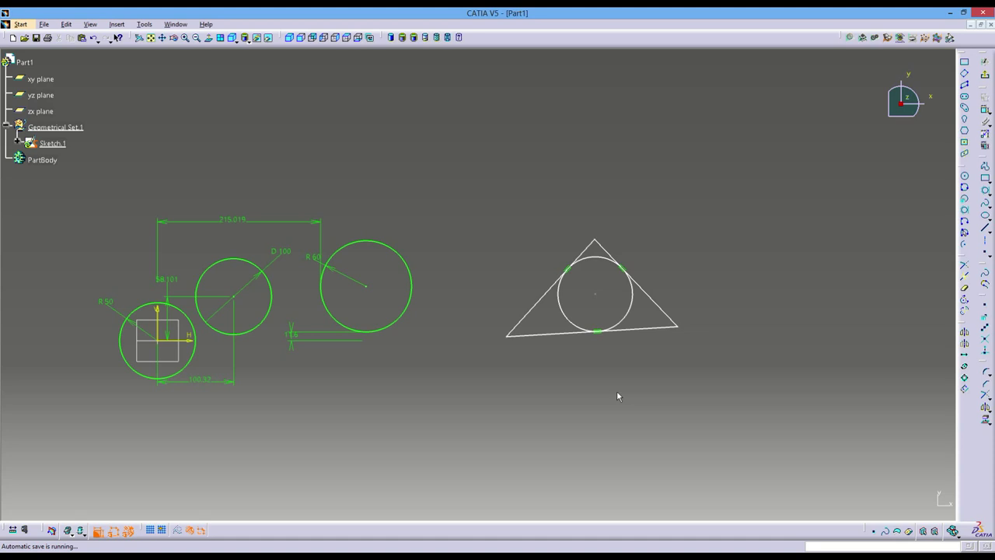
# - Draw a three-point circle through the triangle's top, left and right corners
pyautogui.moveTo(533, 257)
pyautogui.mouseDown(button='middle')
pyautogui.moveTo(477, 271)
pyautogui.moveTo(532, 339)
pyautogui.mouseUp(button='middle')
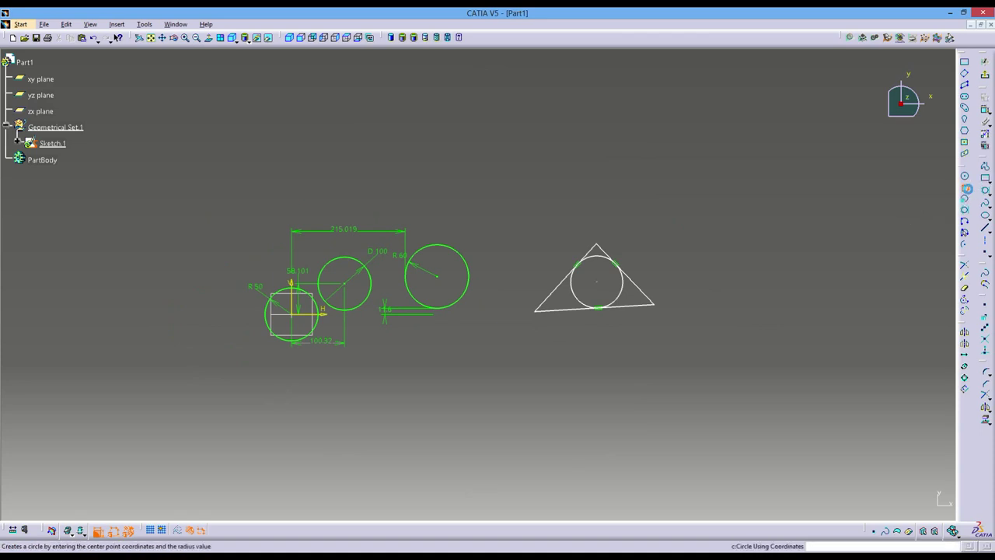
pyautogui.click(964, 187)
pyautogui.click(596, 246)
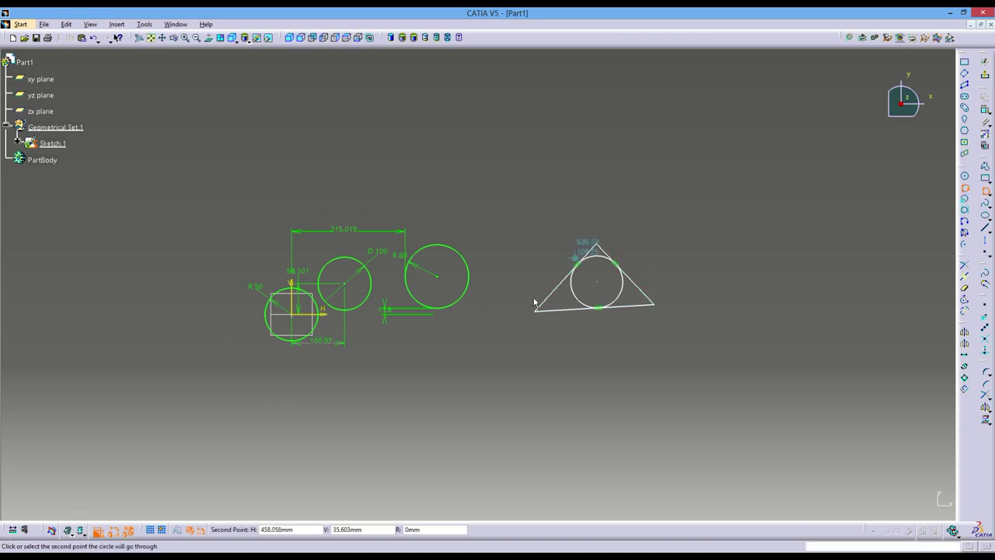
pyautogui.click(535, 311)
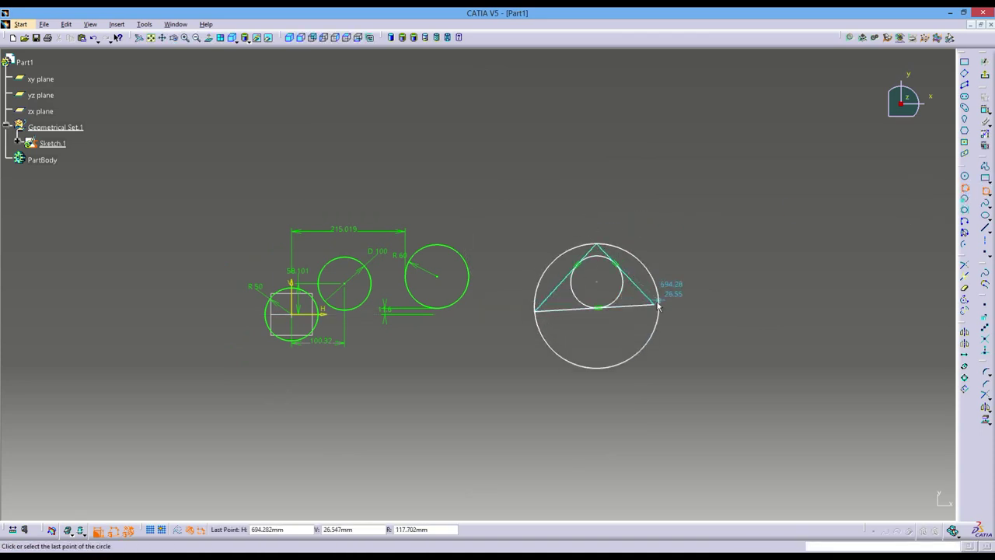
pyautogui.click(655, 306)
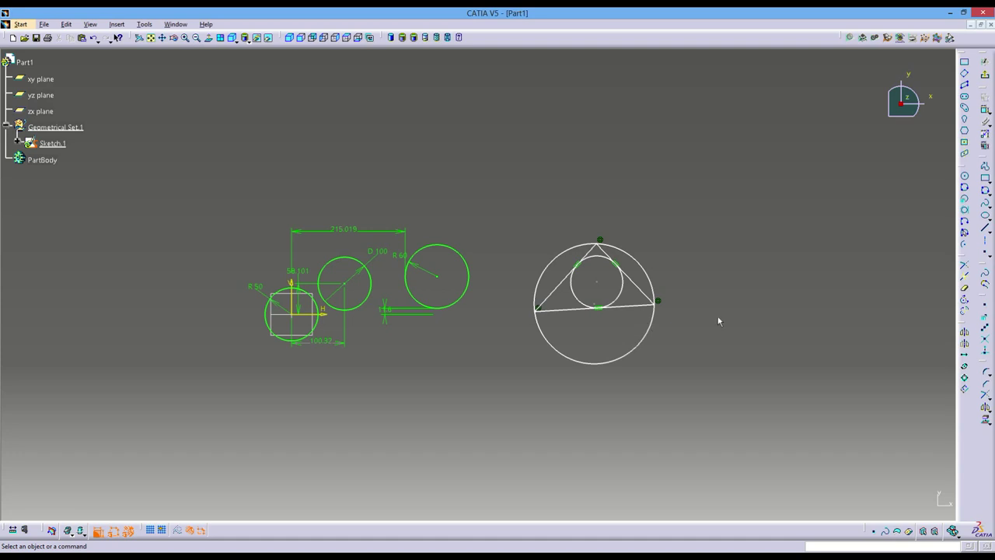
# - Delete the large circumscribed circle around the triangle
pyautogui.moveTo(784, 229); pyautogui.dragTo(659, 209, button='middle')
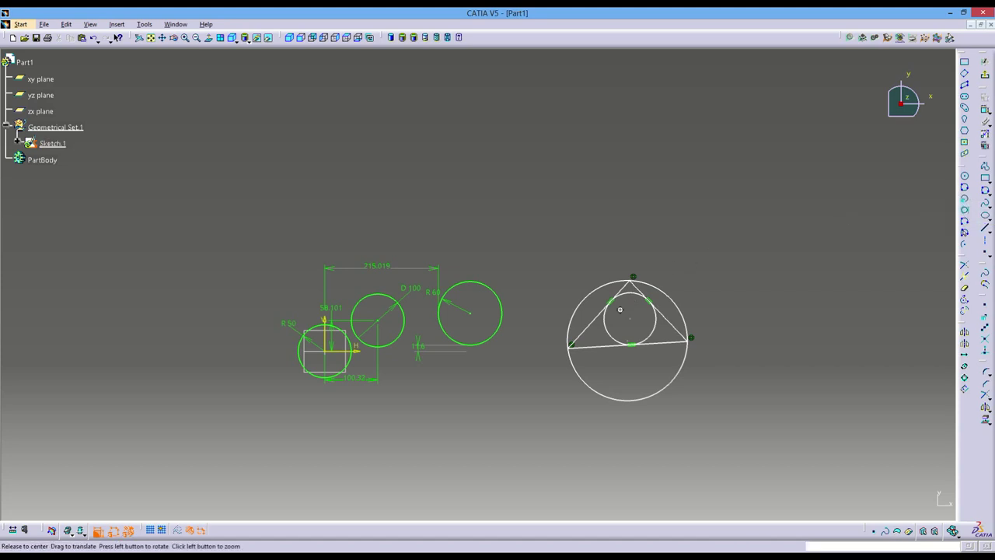
pyautogui.moveTo(844, 215); pyautogui.dragTo(697, 257, button='middle')
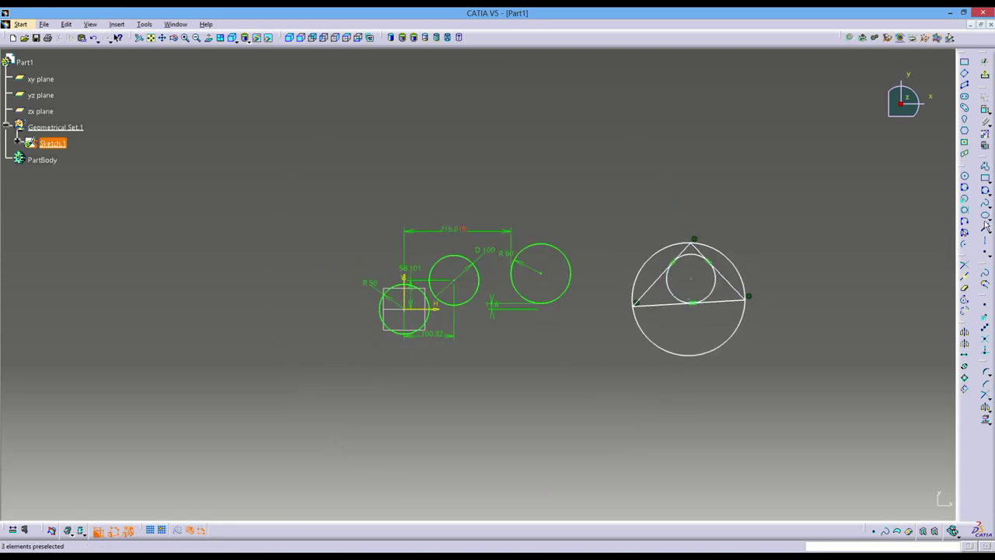
pyautogui.click(983, 110)
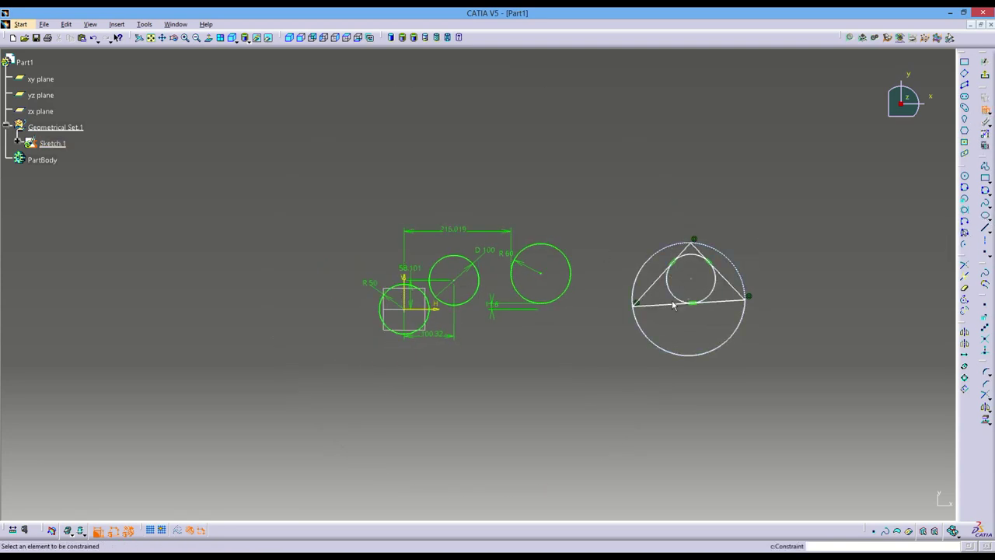
pyautogui.click(695, 355)
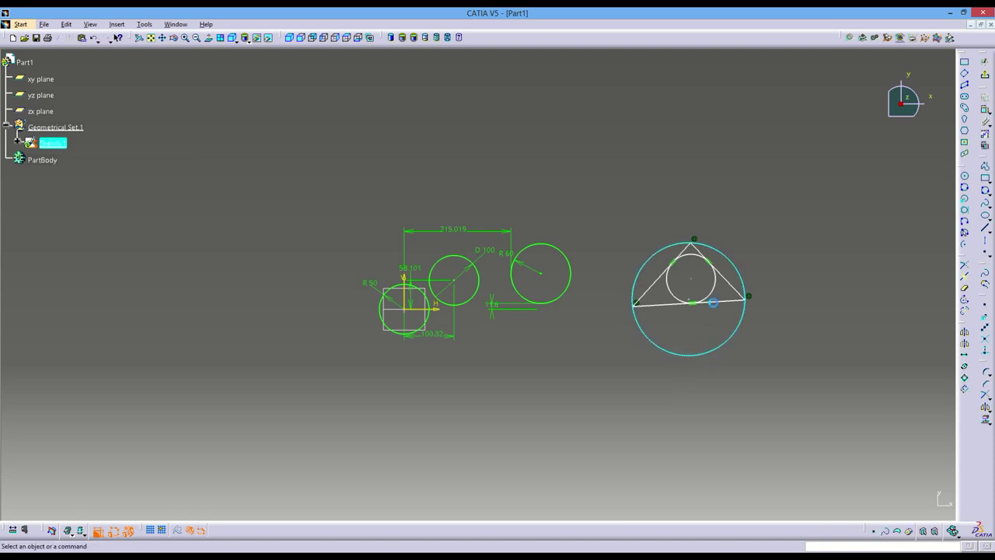
pyautogui.press('Delete')
pyautogui.press('Delete')
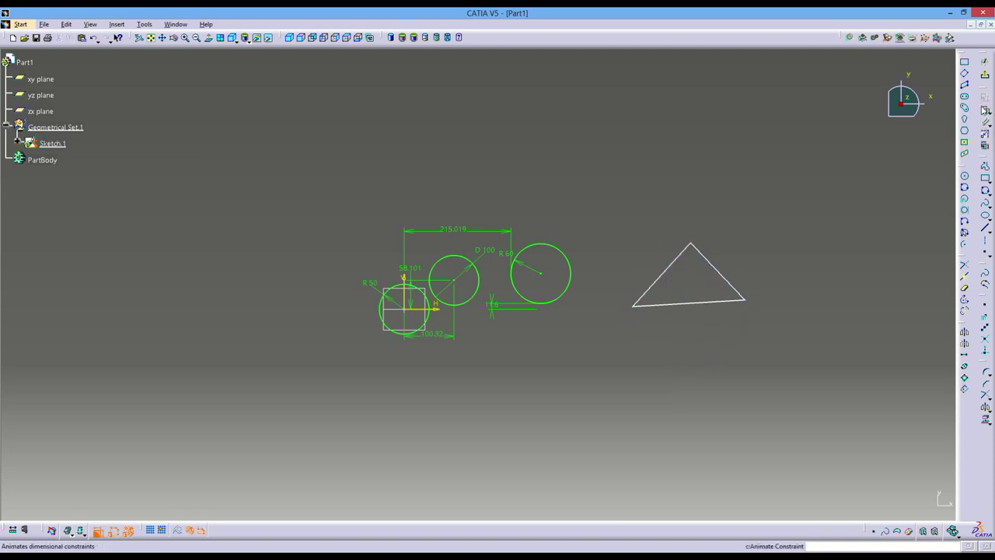
# - Dimension the triangle's three edges: 173.399, 158.785 and 226.411
pyautogui.click(984, 110)
pyautogui.click(708, 262)
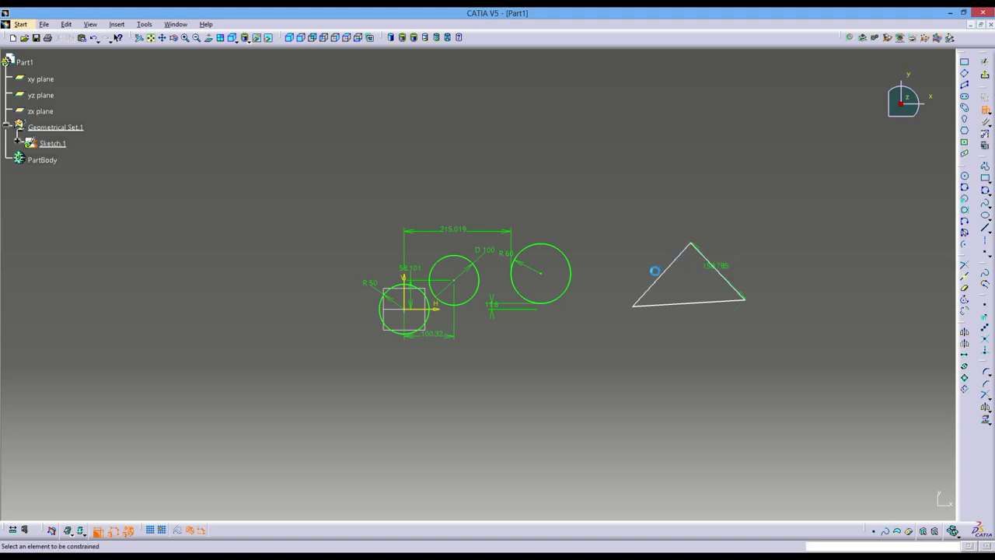
pyautogui.click(649, 241)
pyautogui.click(688, 307)
pyautogui.click(682, 319)
pyautogui.moveTo(720, 338); pyautogui.dragTo(739, 235, button='middle')
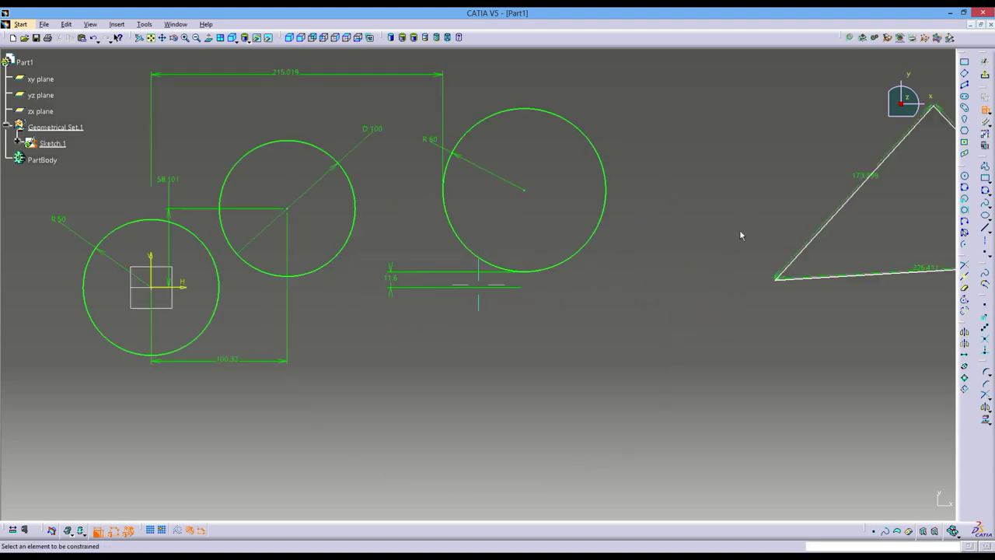
pyautogui.moveTo(850, 228); pyautogui.dragTo(783, 282, button='middle')
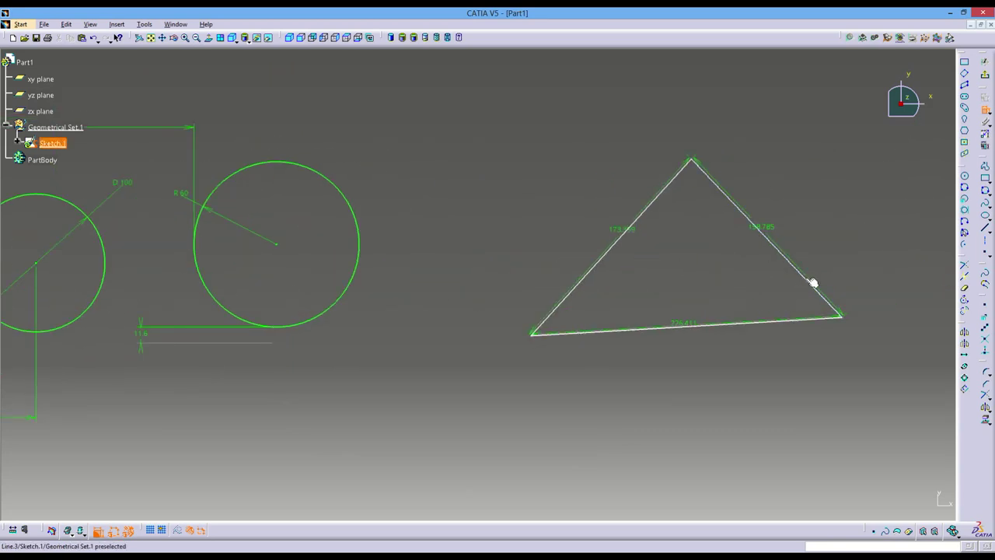
# - Add a 49.802° angle dimension between the triangle's right edge and its base
pyautogui.click(812, 282)
pyautogui.click(760, 321)
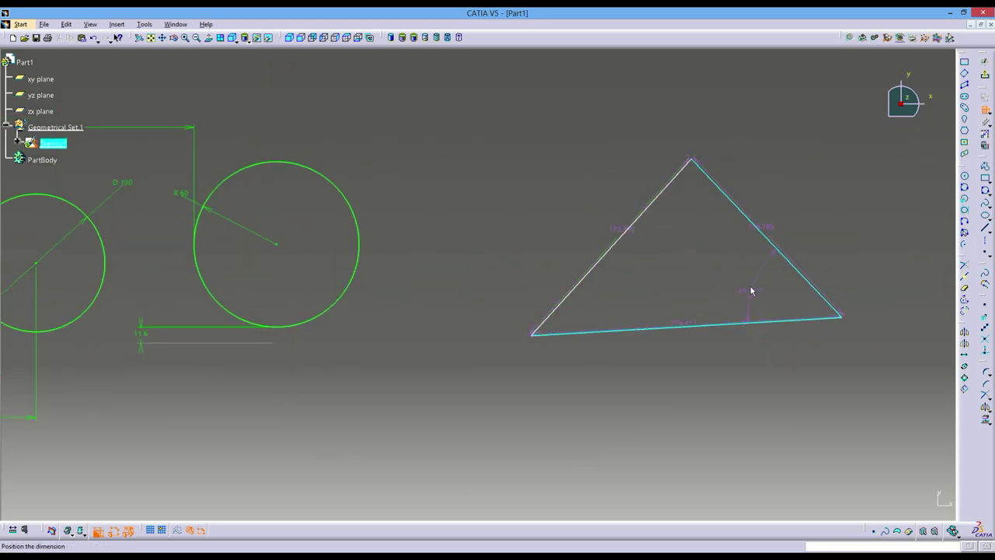
pyautogui.click(750, 287)
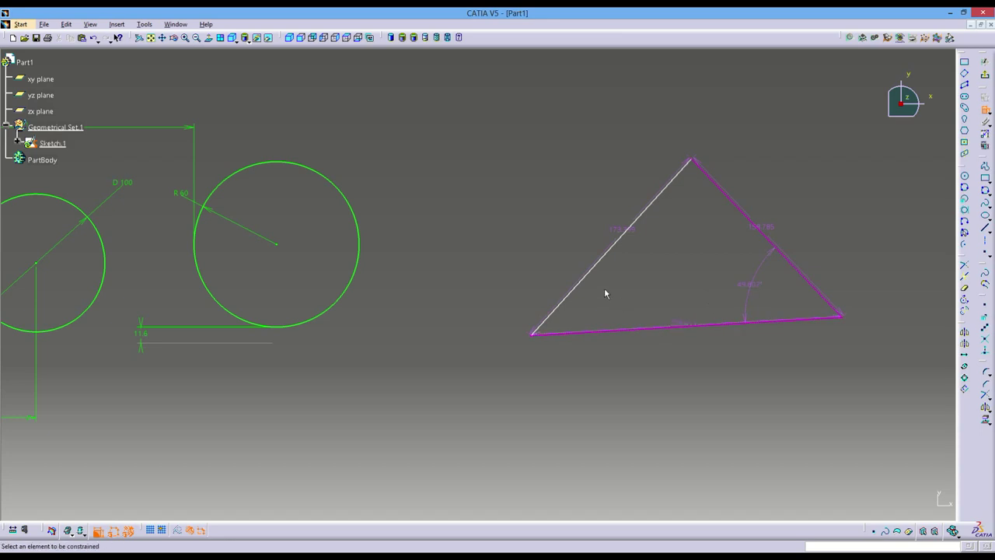
pyautogui.moveTo(530, 273); pyautogui.dragTo(564, 309, button='middle')
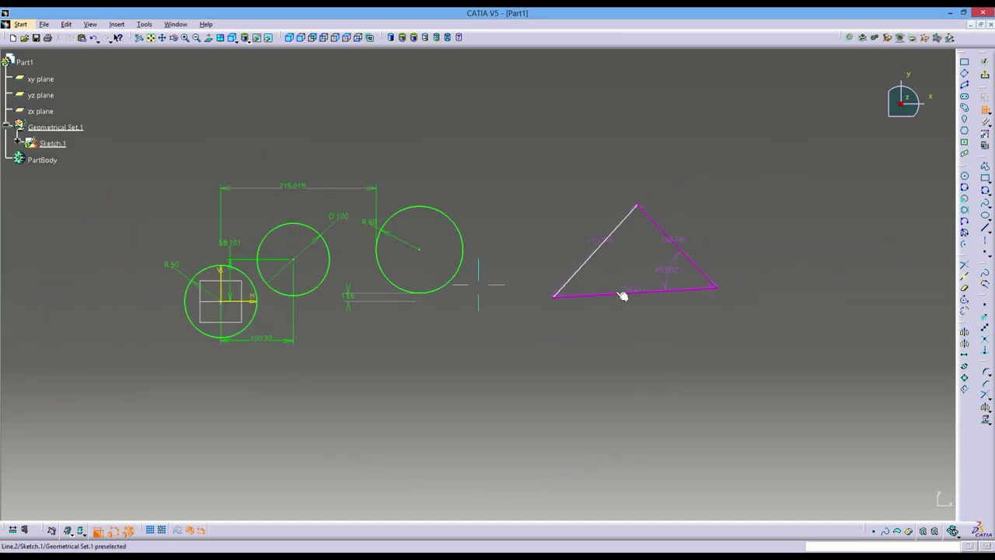
pyautogui.moveTo(479, 269); pyautogui.dragTo(715, 271, button='middle')
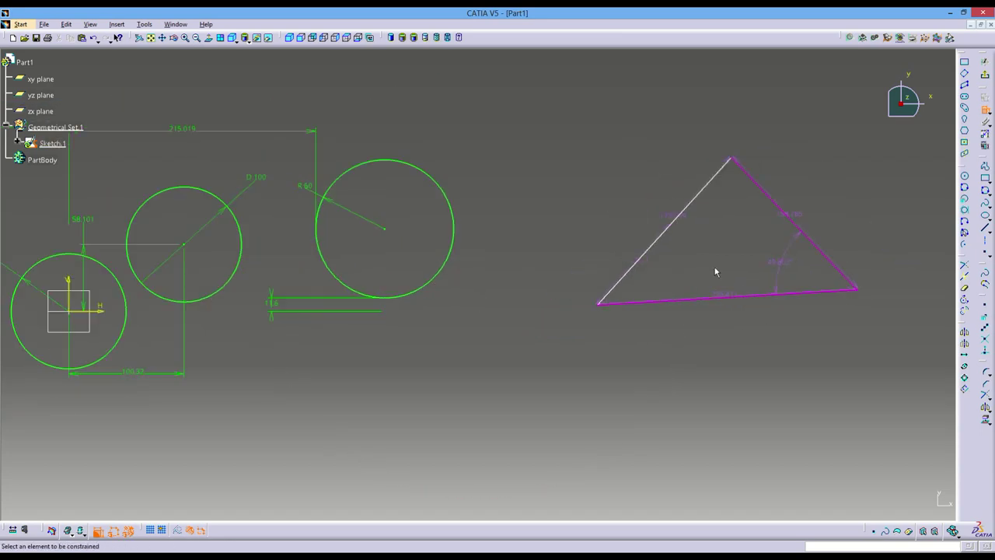
pyautogui.rightClick(780, 257)
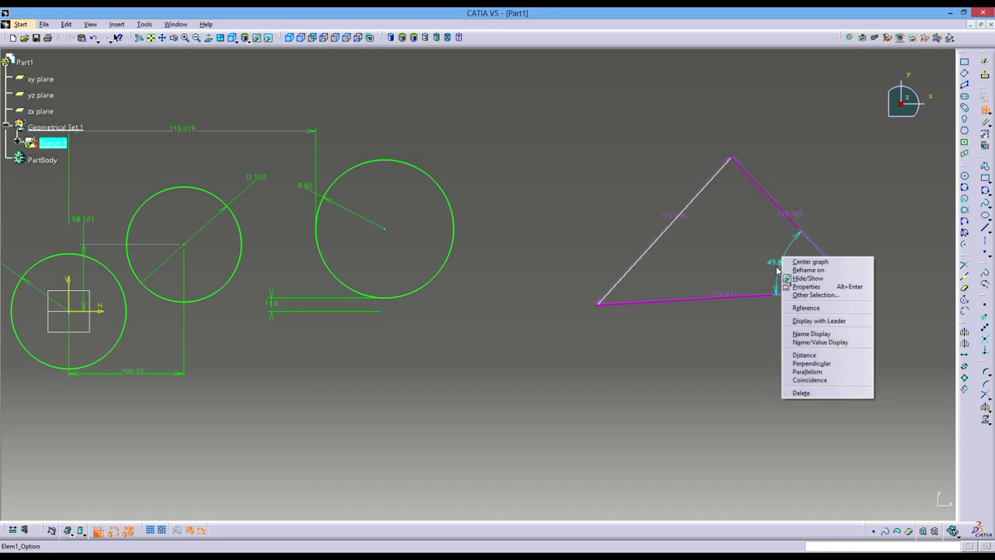
pyautogui.press('Escape')
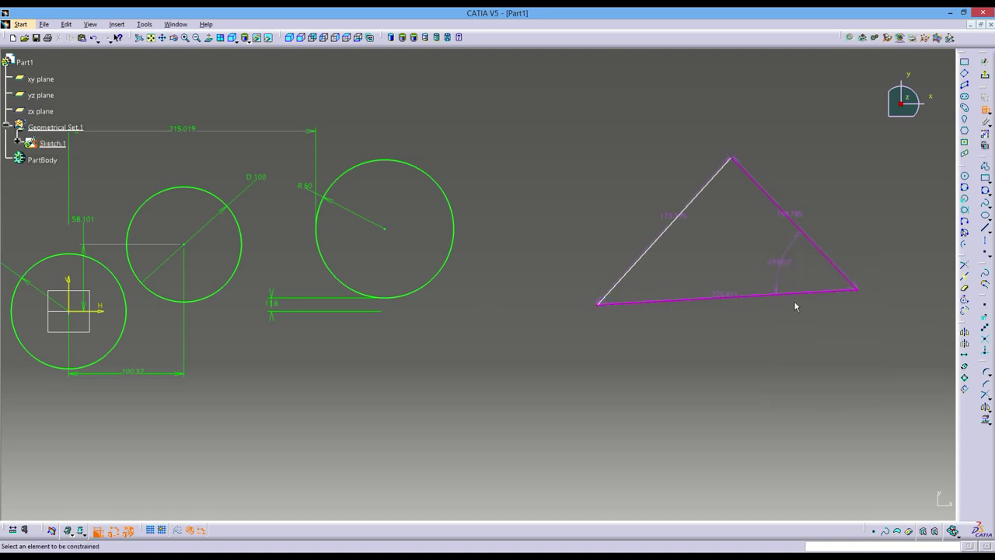
pyautogui.rightClick(782, 267)
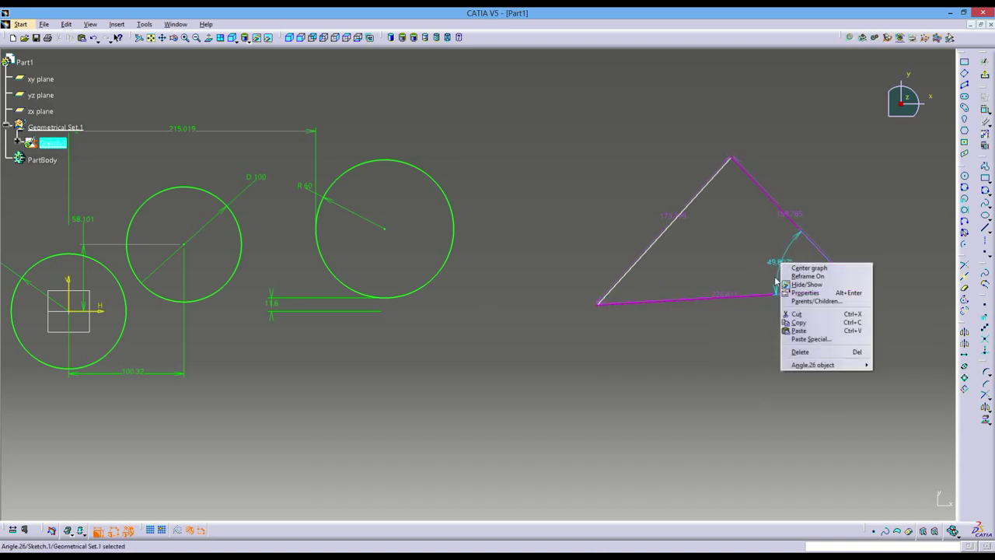
# - Delete the 49.802° angle and move the 226.411, 158.785 and 173.399 dimensions clear of the triangle
pyautogui.click(801, 352)
pyautogui.click(731, 295)
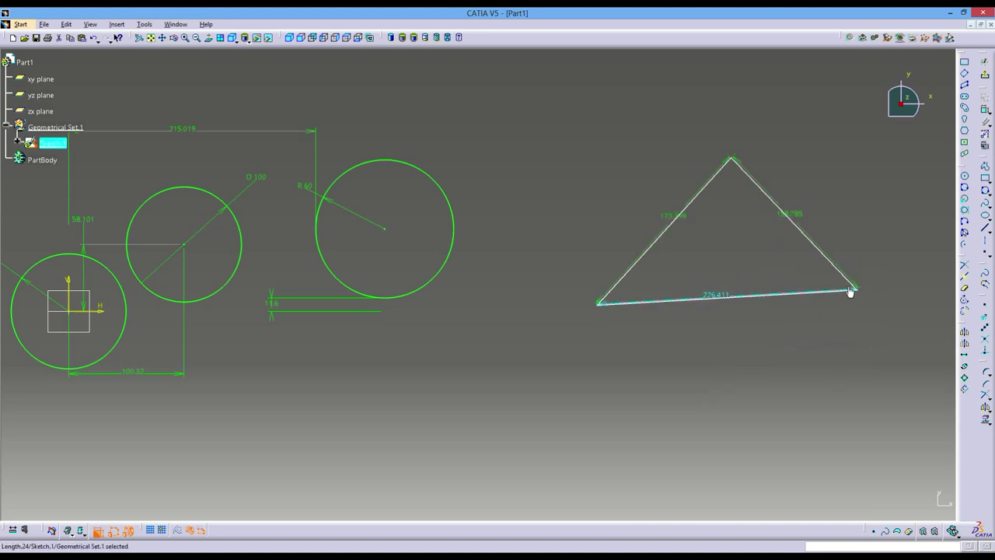
pyautogui.moveTo(849, 296); pyautogui.dragTo(850, 356)
pyautogui.moveTo(861, 289); pyautogui.dragTo(888, 222)
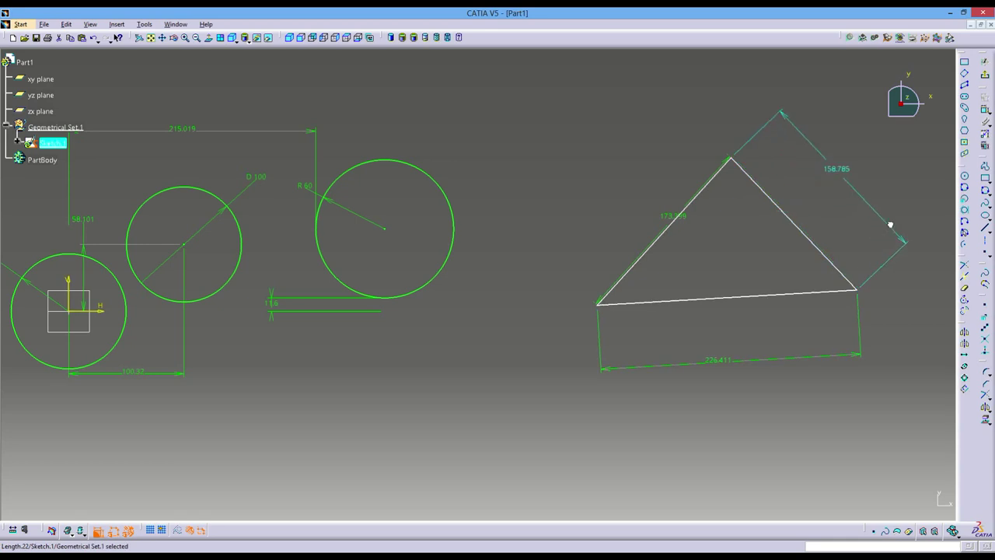
pyautogui.moveTo(714, 173); pyautogui.dragTo(665, 121)
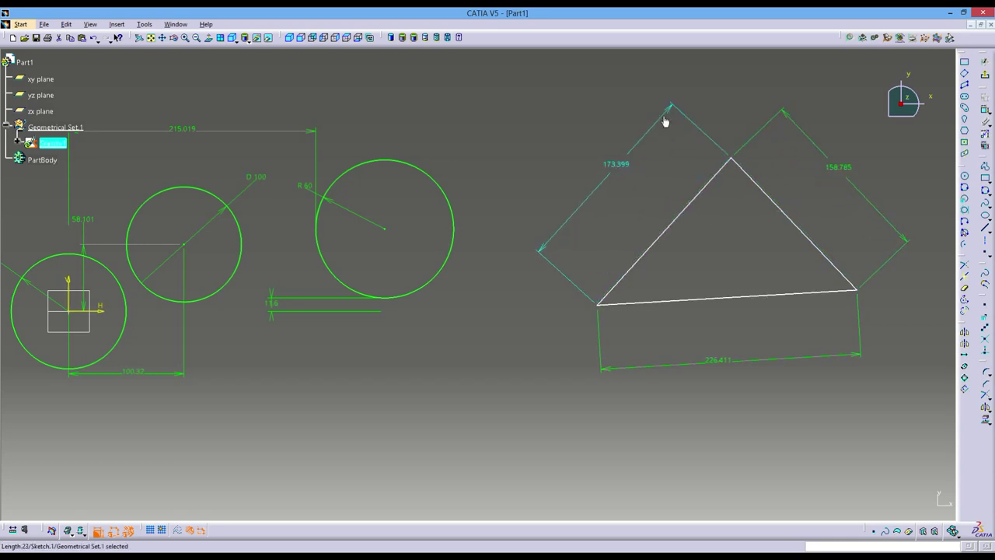
pyautogui.click(925, 178)
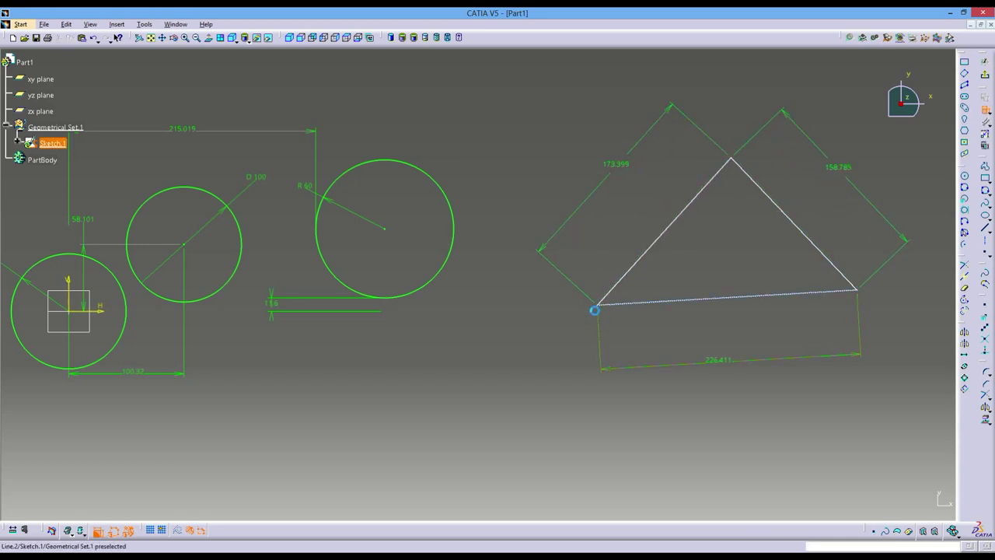
# - Locate the triangle's left corner 459.844 horizontally from the origin and 5.365 above the H axis
pyautogui.moveTo(274, 336); pyautogui.dragTo(229, 295, button='middle')
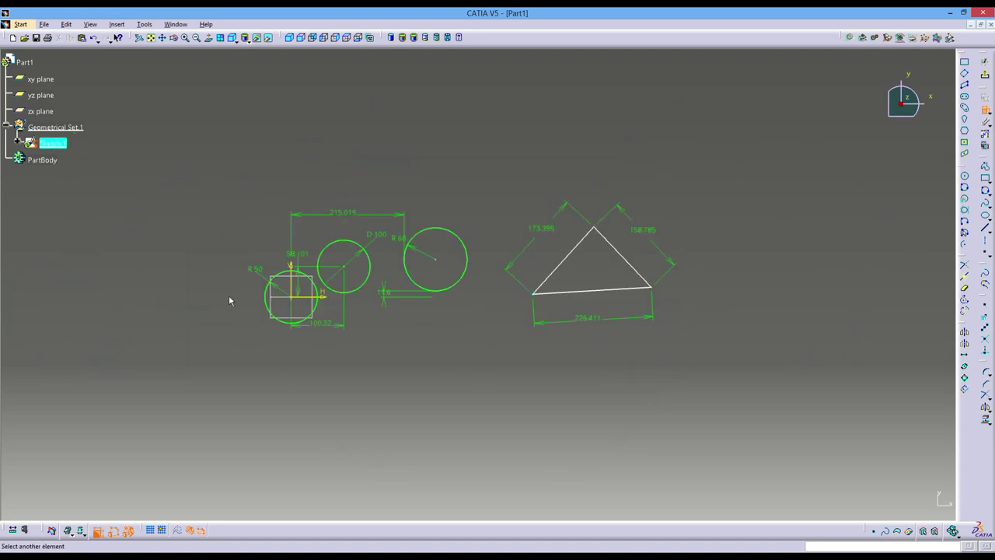
pyautogui.click(533, 294)
pyautogui.click(368, 152)
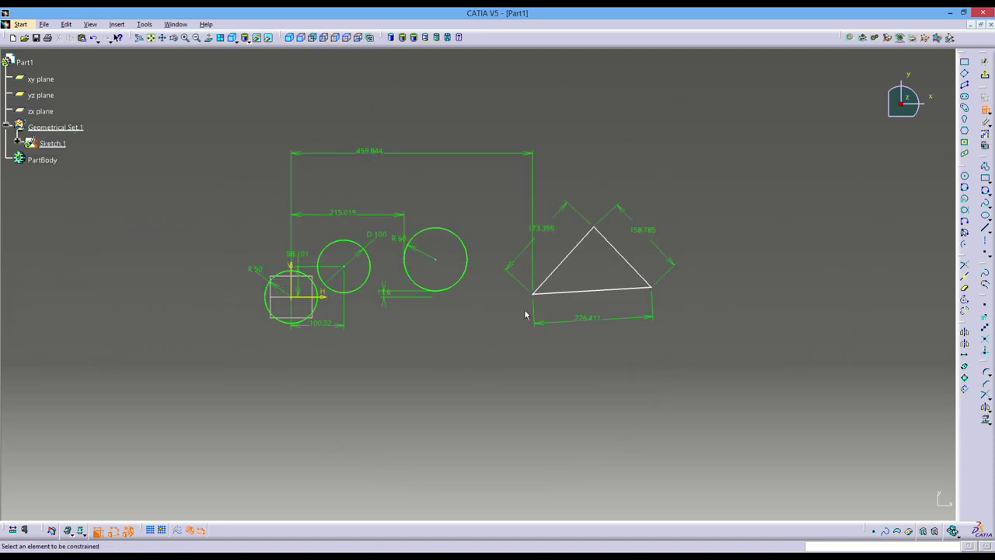
pyautogui.click(541, 297)
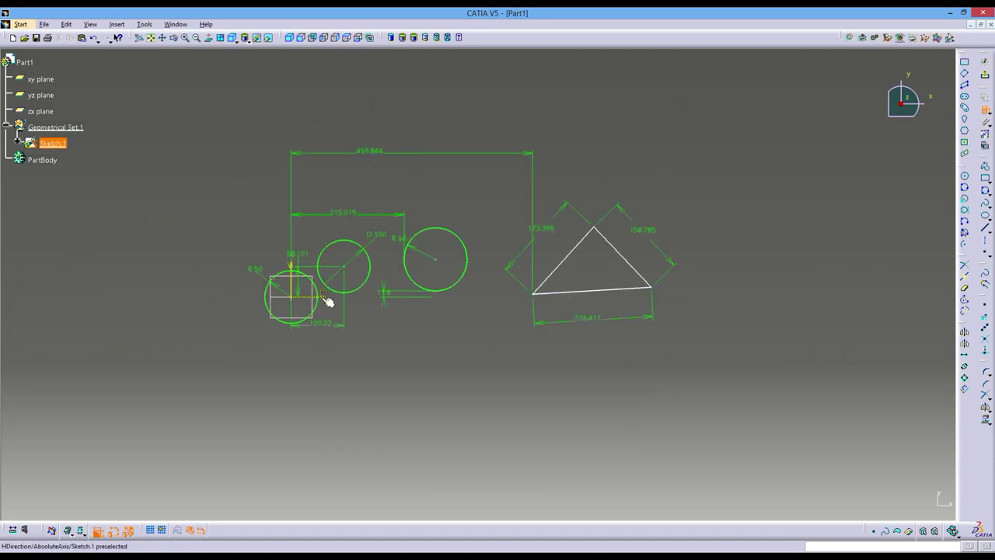
pyautogui.click(327, 297)
pyautogui.click(463, 410)
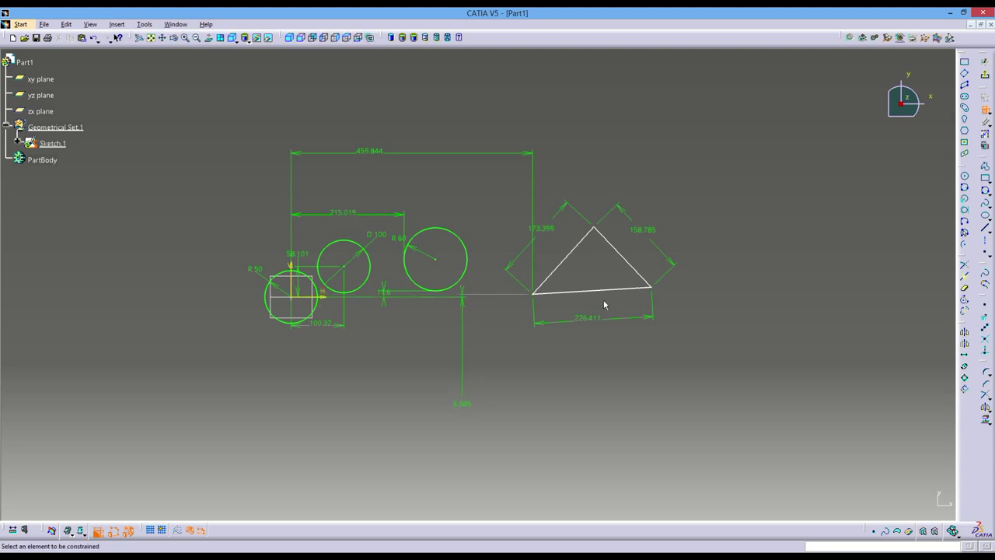
# - Add an angle dimension between the triangle's left edge and its base
pyautogui.click(550, 276)
pyautogui.click(561, 292)
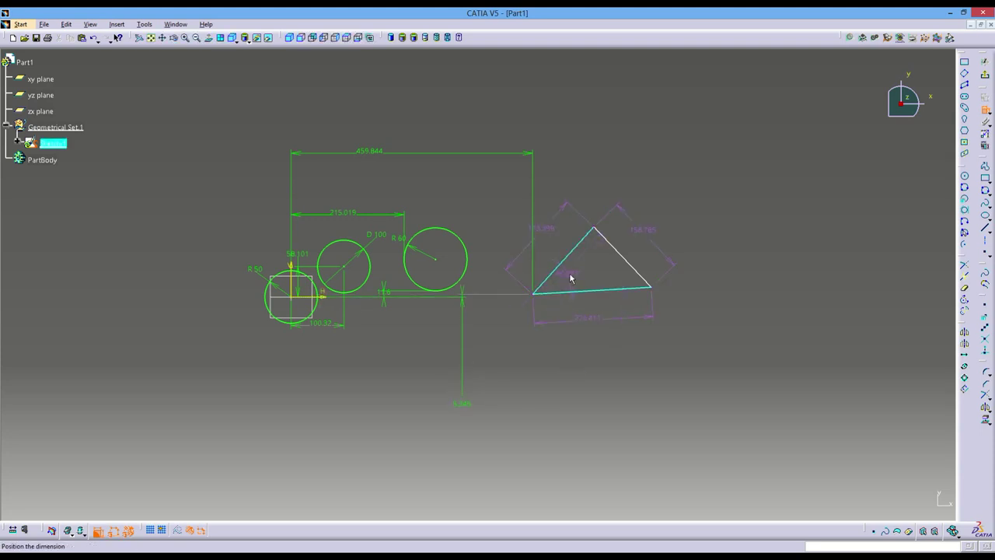
pyautogui.click(568, 272)
pyautogui.moveTo(527, 338); pyautogui.dragTo(517, 293, button='middle')
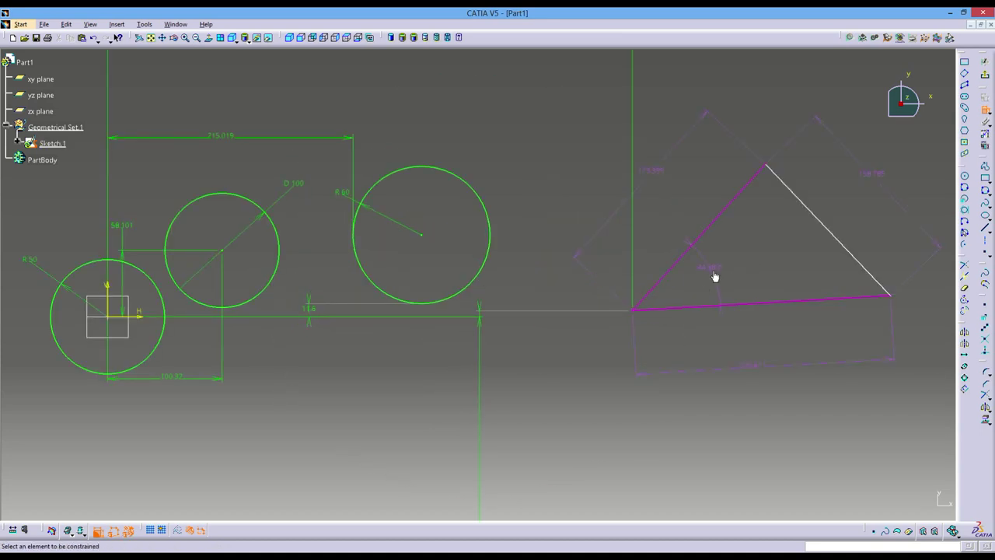
# - Replace the 44.9° angle with a 3.366° angle between the base and the horizontal axis
pyautogui.rightClick(710, 269)
pyautogui.click(729, 404)
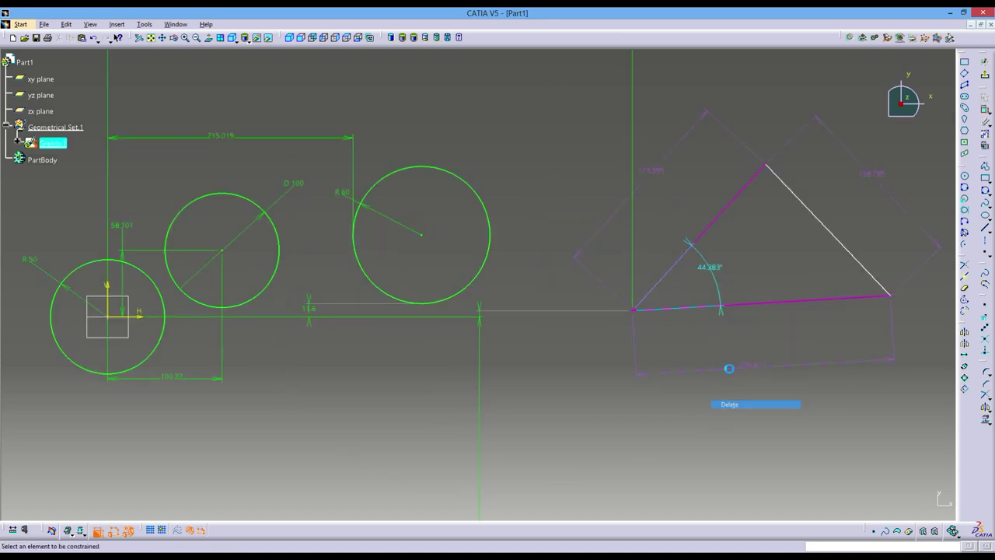
pyautogui.click(688, 312)
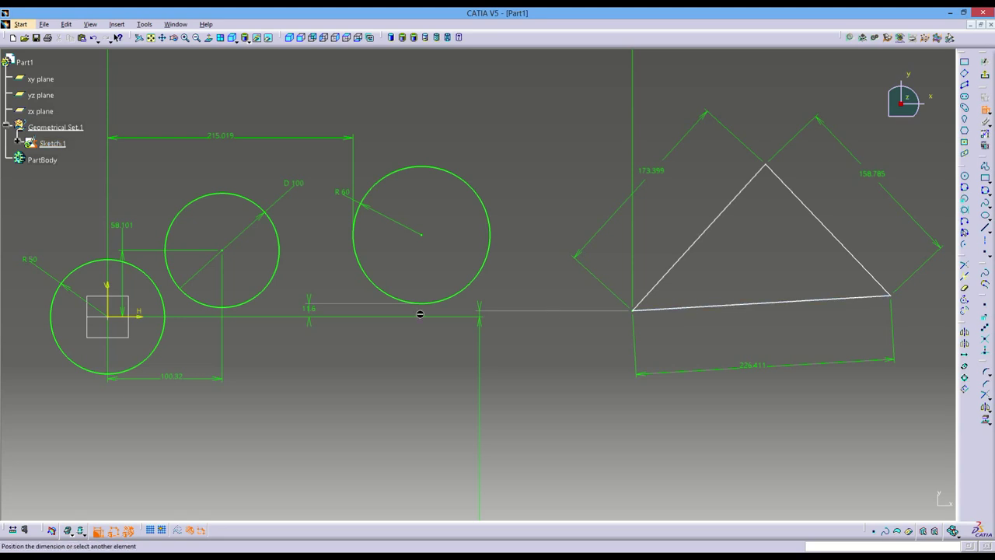
pyautogui.click(144, 314)
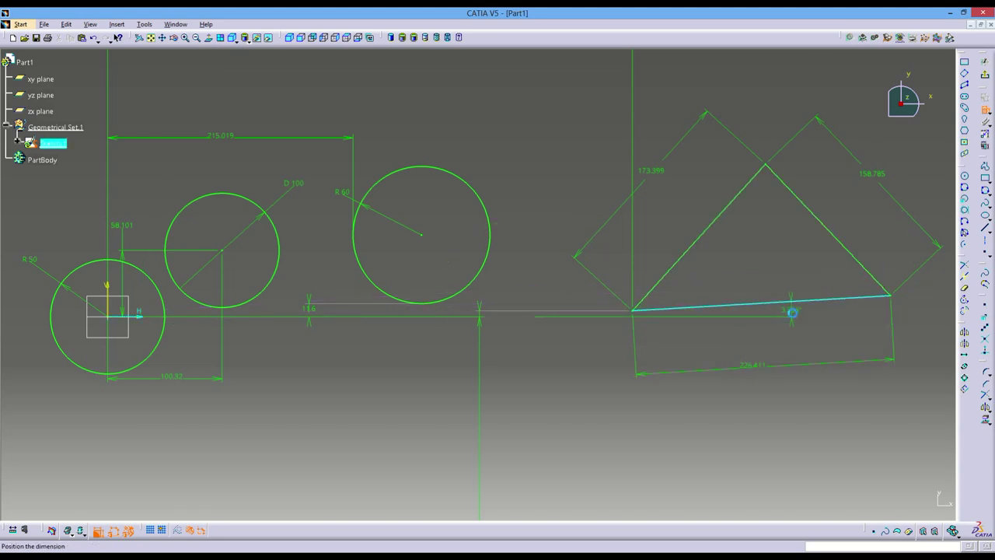
pyautogui.click(789, 313)
pyautogui.scroll(-1, 668, 340)
pyautogui.scroll(-1, 643, 352)
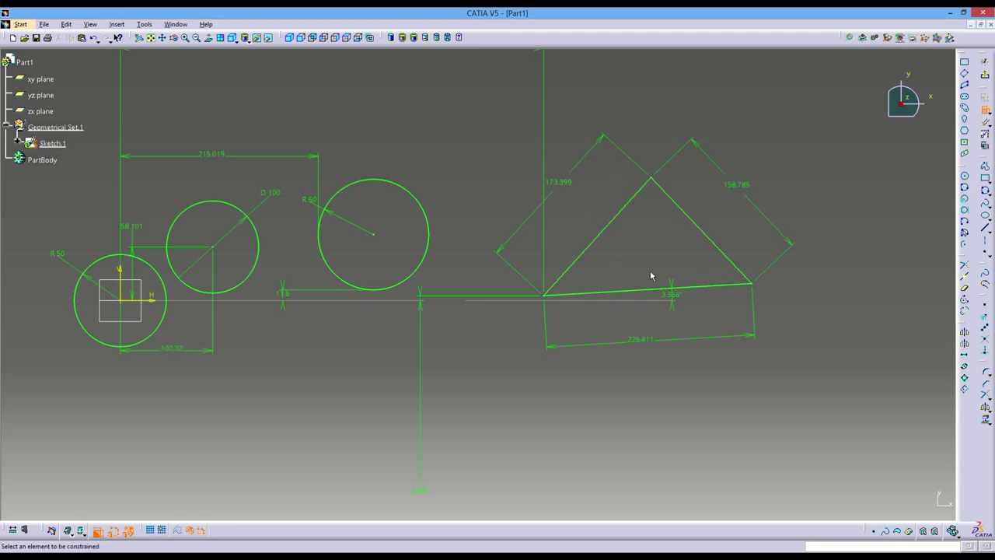
# - Delete the 158.785 dimension and add a 65.816° angle between the two upper sides
pyautogui.rightClick(742, 188)
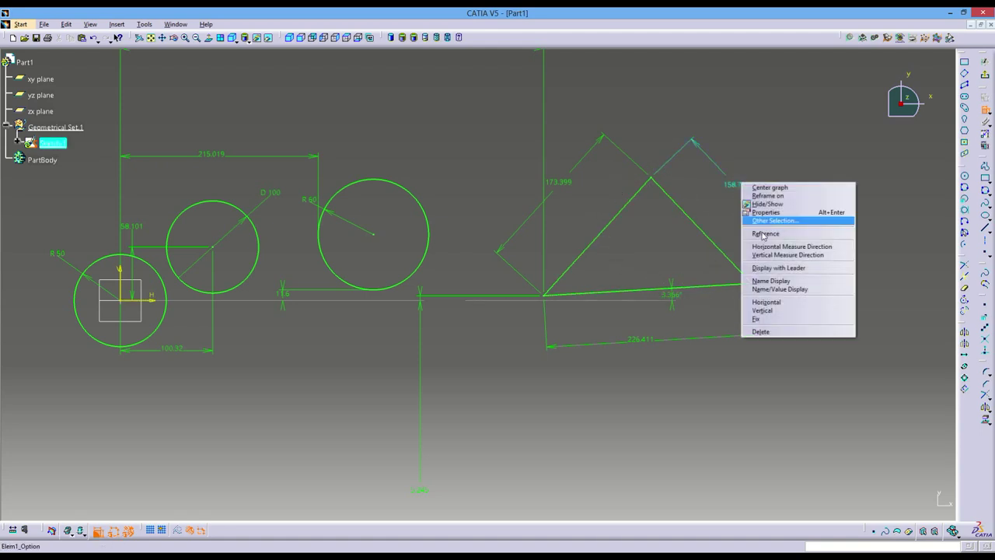
pyautogui.click(762, 333)
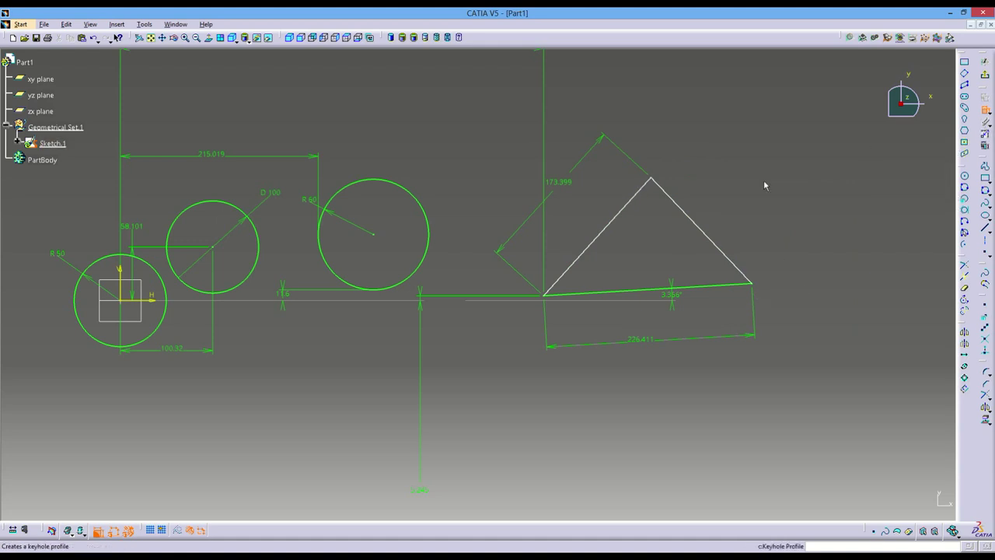
pyautogui.click(643, 191)
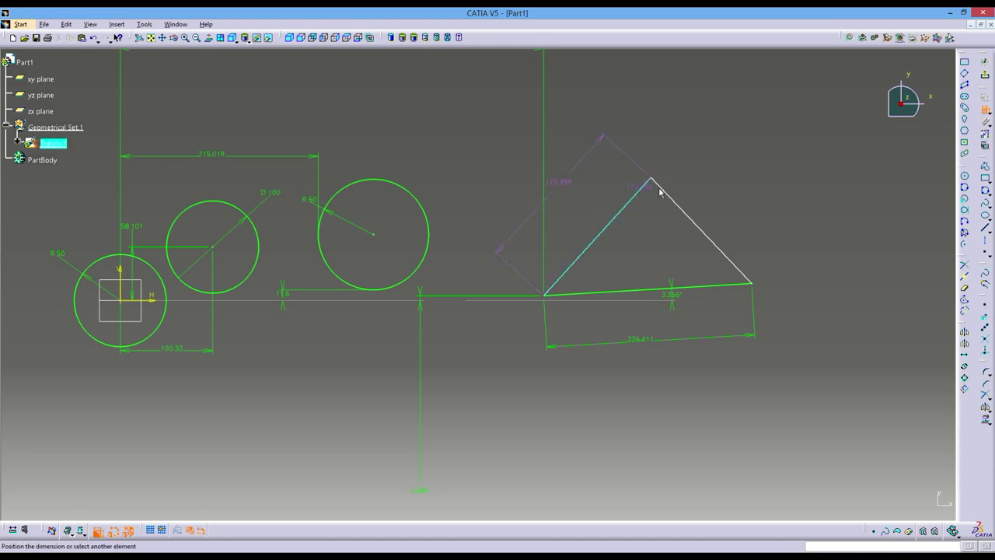
pyautogui.click(658, 188)
pyautogui.click(648, 215)
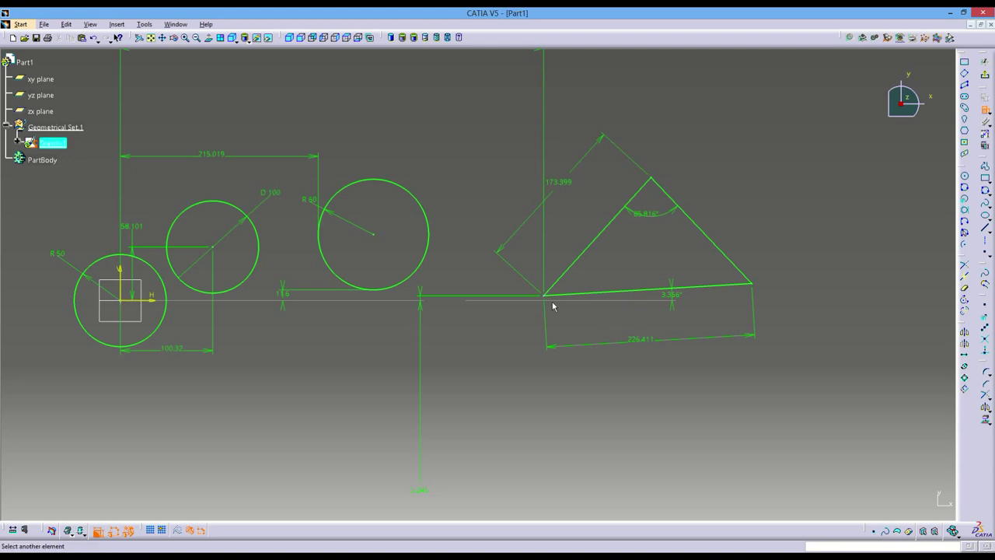
# - Move the 459.844 dimension above the sketch and shift the vertical dimension sideways
pyautogui.click(121, 303)
pyautogui.moveTo(547, 283)
pyautogui.mouseDown(button='middle')
pyautogui.moveTo(606, 392)
pyautogui.moveTo(567, 181)
pyautogui.mouseUp(button='middle')
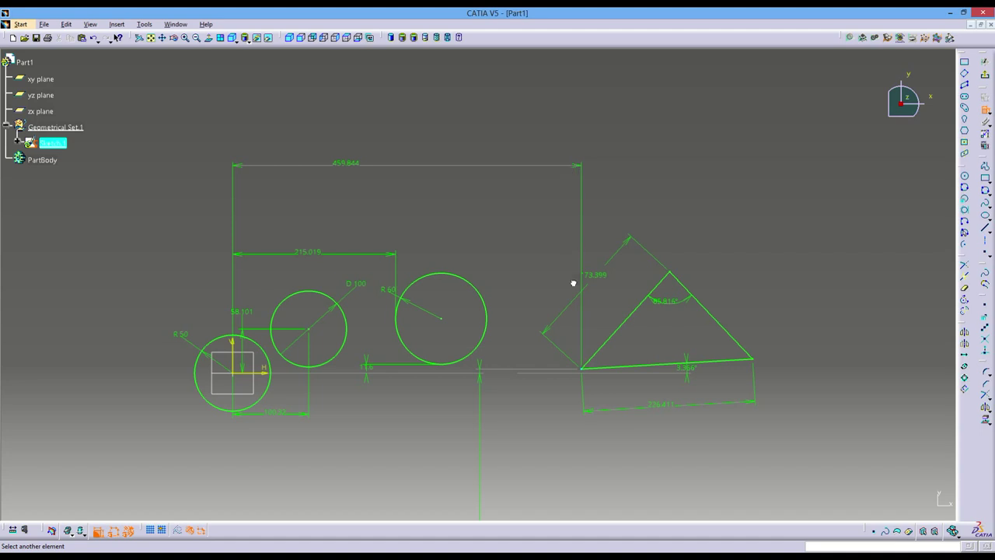
pyautogui.moveTo(572, 283)
pyautogui.mouseDown()
pyautogui.moveTo(549, 371)
pyautogui.moveTo(547, 225)
pyautogui.mouseUp()
pyautogui.moveTo(478, 390); pyautogui.dragTo(468, 320, button='middle')
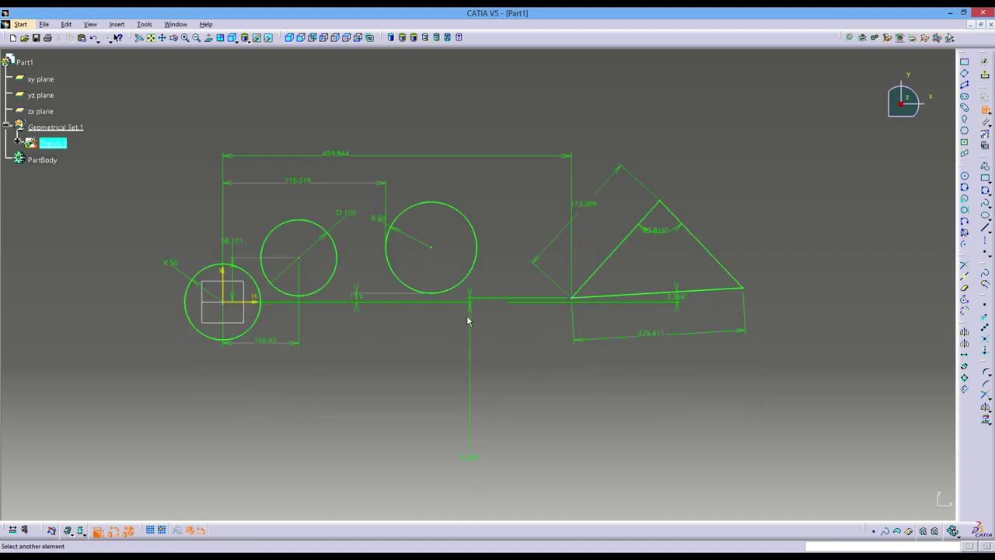
pyautogui.moveTo(487, 310)
pyautogui.mouseDown()
pyautogui.moveTo(572, 311)
pyautogui.moveTo(518, 314)
pyautogui.mouseUp()
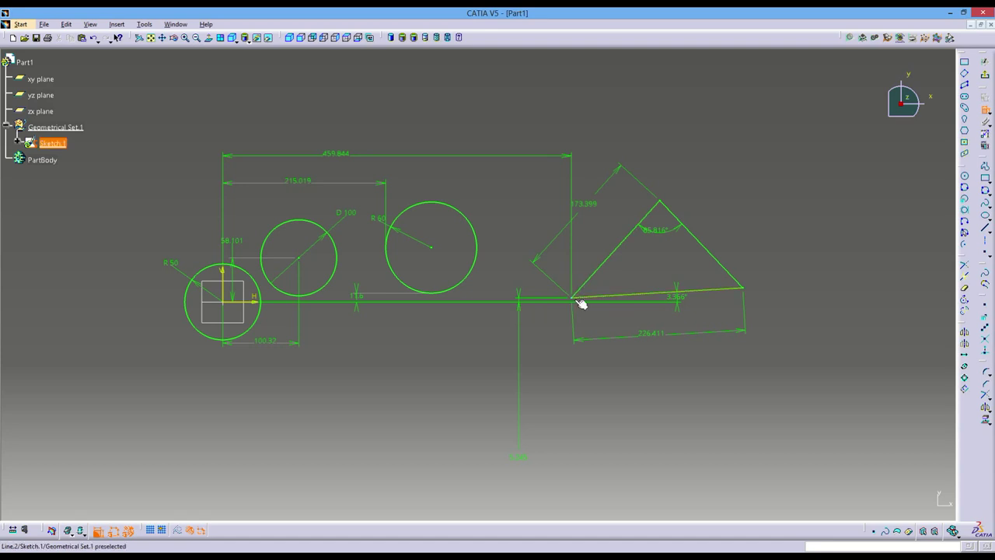
# - Dimension from the triangle's base to its top vertex, placed above the sketch
pyautogui.click(578, 300)
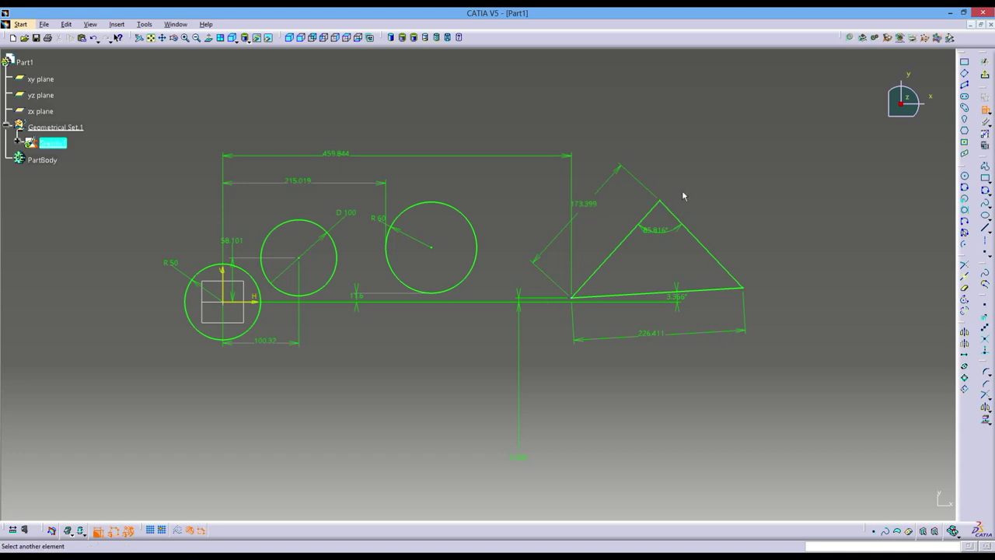
pyautogui.click(668, 204)
pyautogui.click(514, 284)
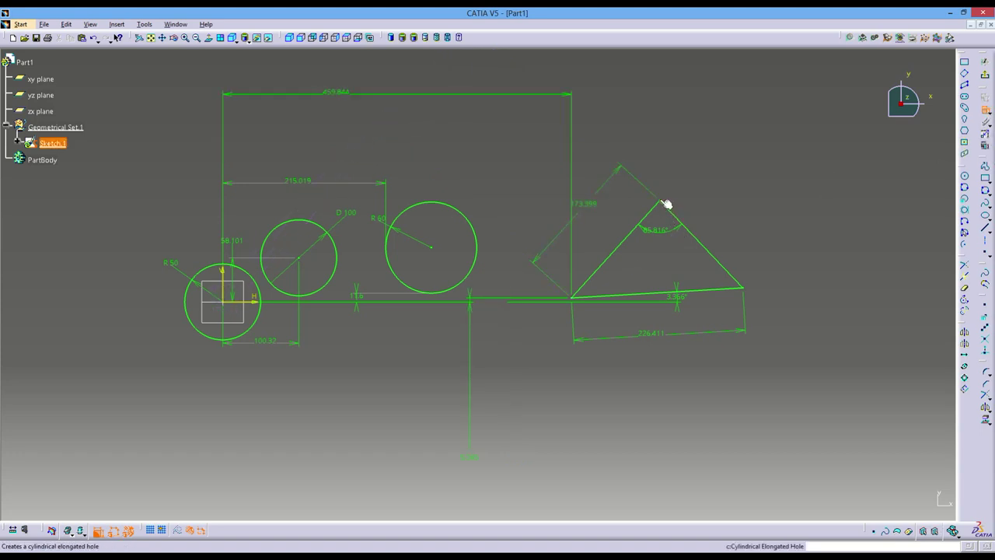
pyautogui.click(221, 276)
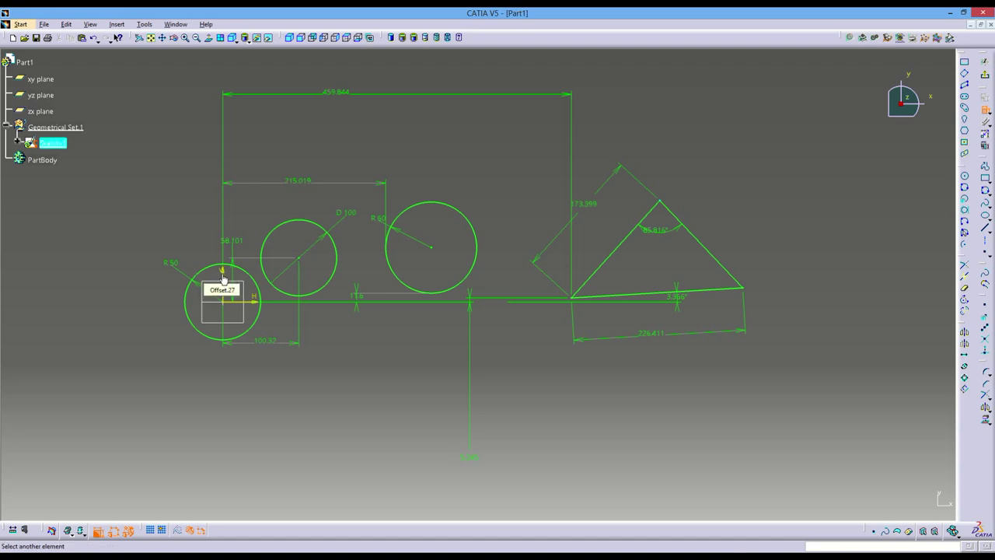
pyautogui.click(222, 276)
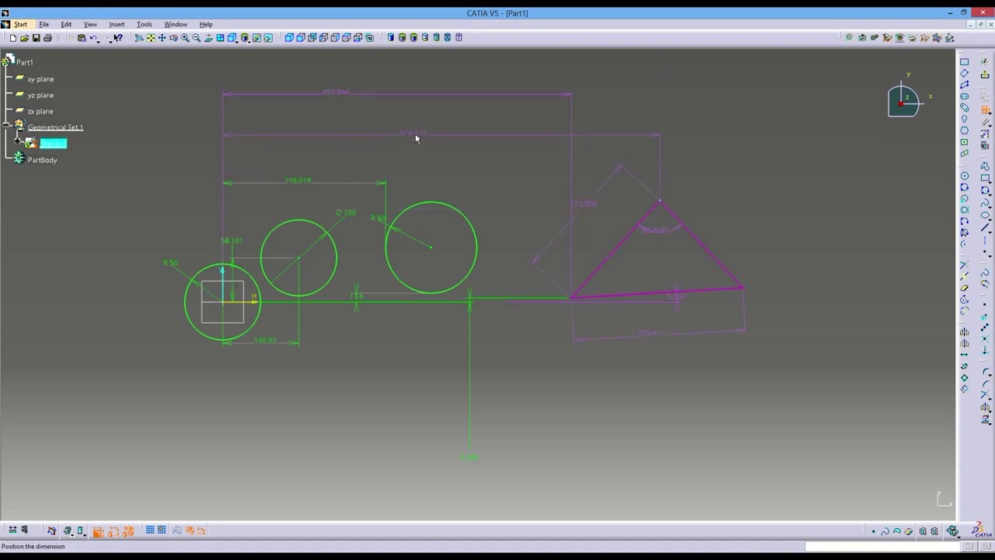
pyautogui.click(413, 134)
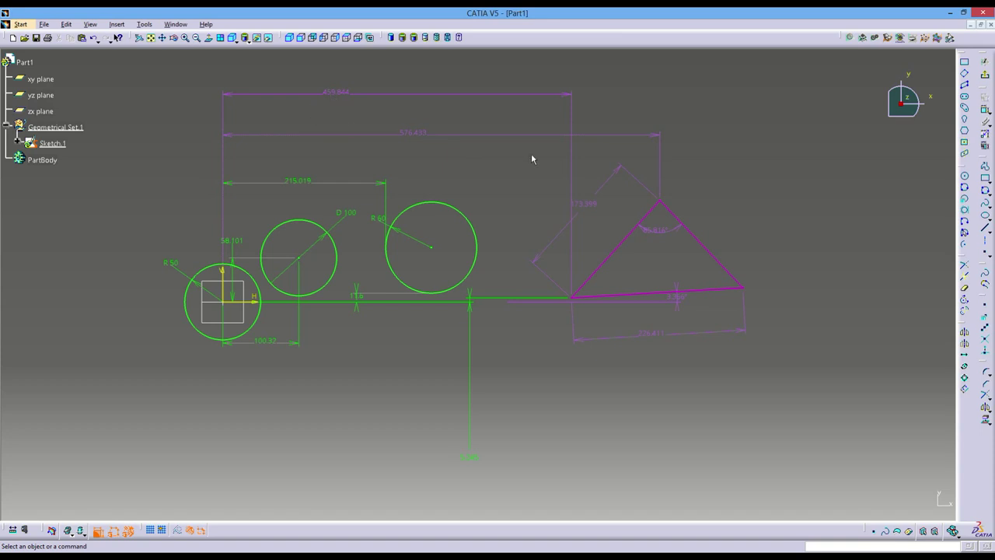
pyautogui.rightClick(409, 133)
pyautogui.click(445, 232)
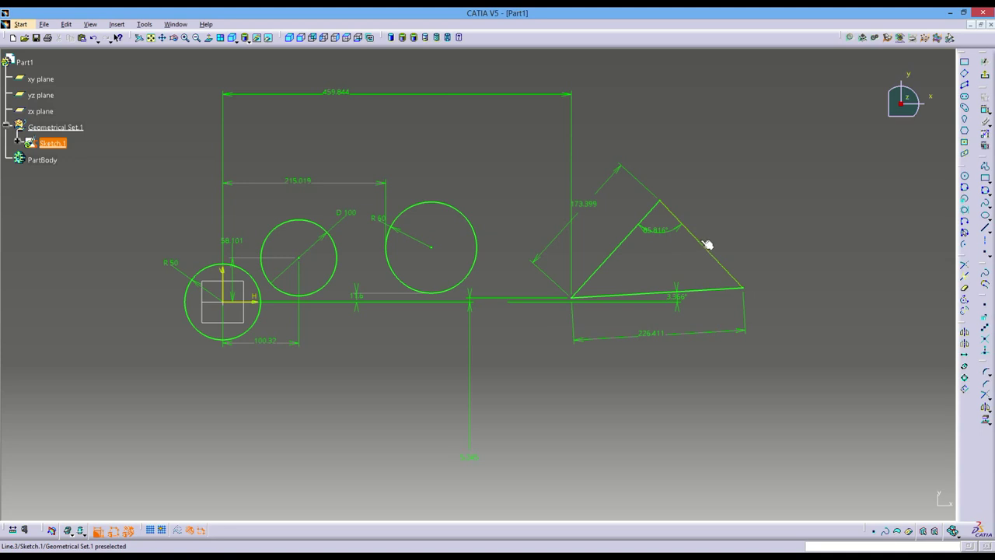
# - Draw a tri-tangent circle inscribed in the triangle's right, bottom and left sides
pyautogui.click(964, 210)
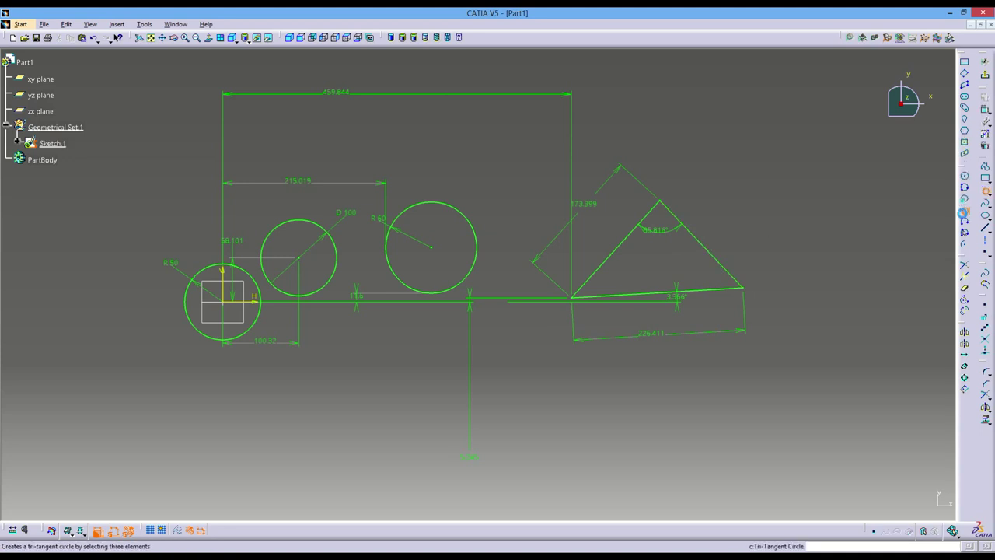
pyautogui.click(715, 259)
pyautogui.click(631, 299)
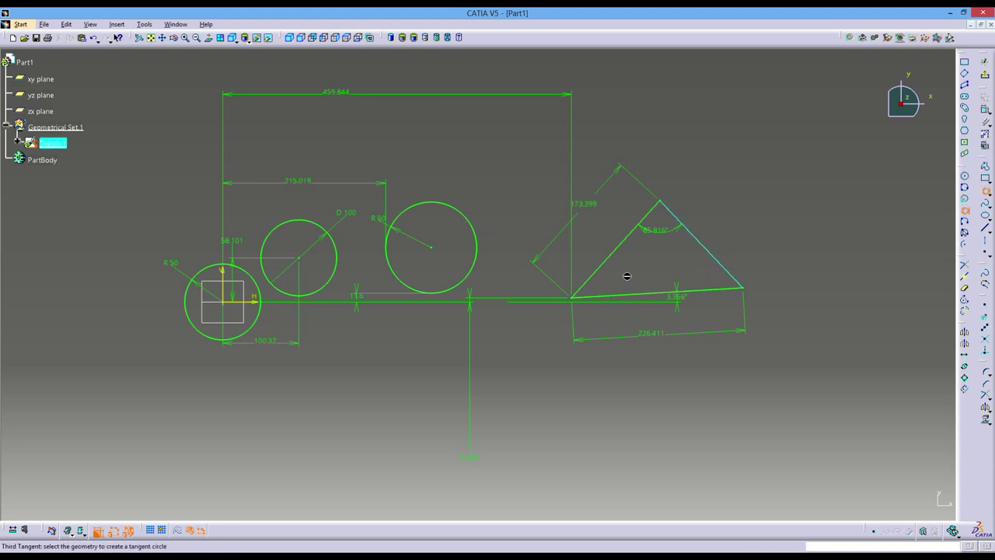
pyautogui.click(614, 259)
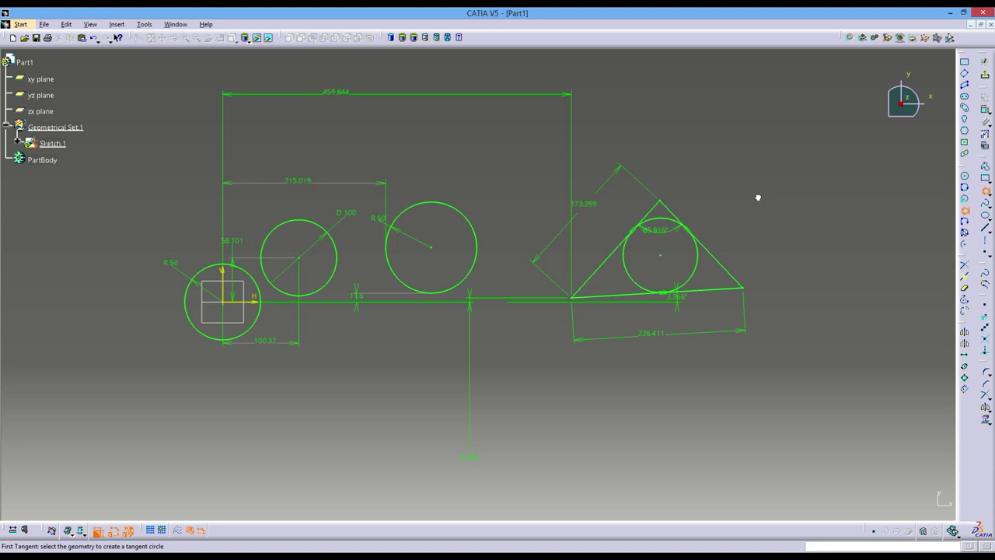
# - Draw a three-point circle through the triangle's apex, right corner and left corner
pyautogui.click(965, 187)
pyautogui.click(659, 201)
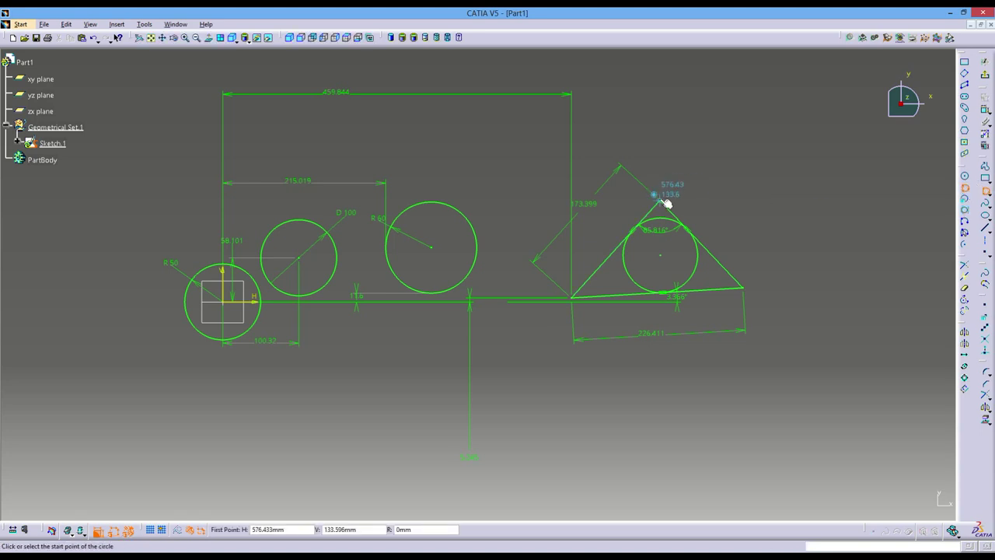
pyautogui.click(743, 291)
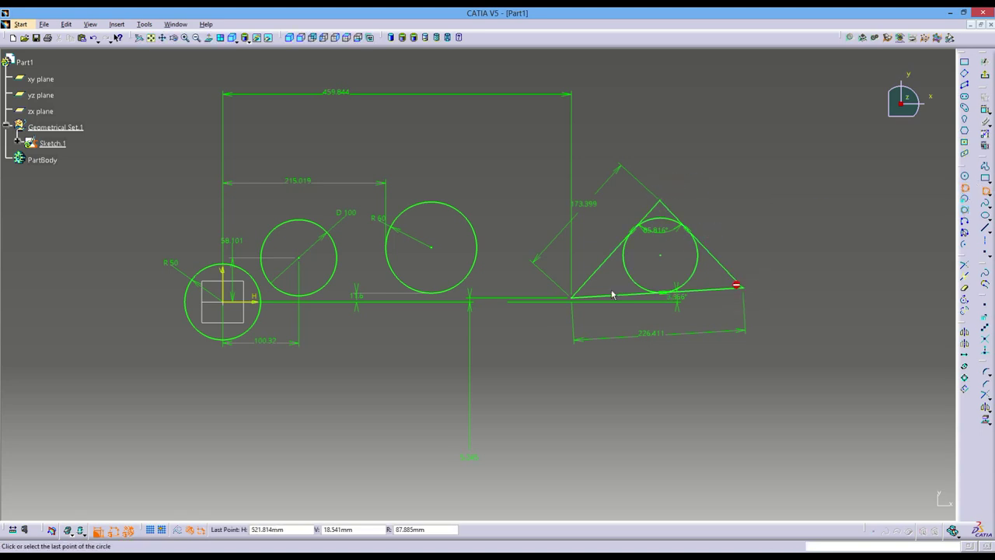
pyautogui.click(574, 297)
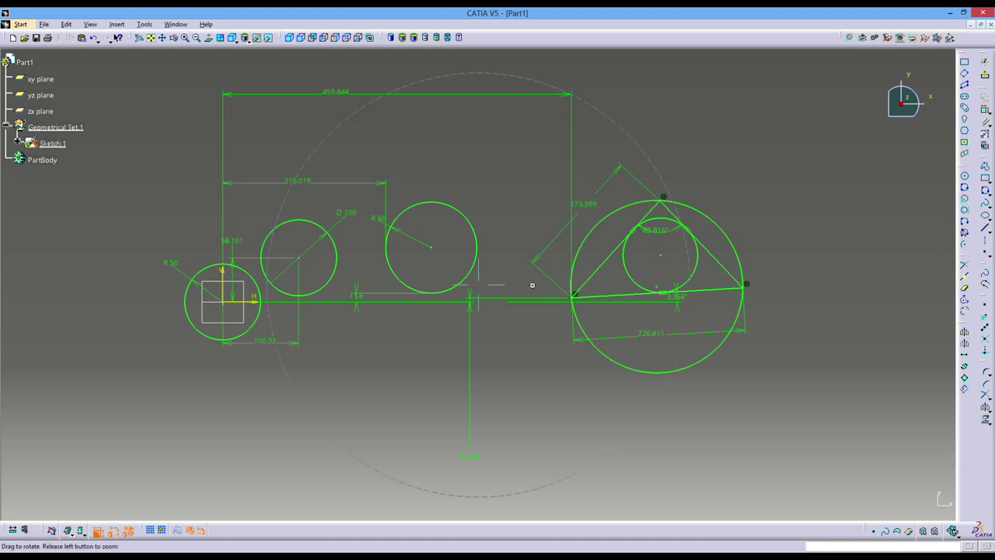
# - Erase every circle, the triangle and all dimensions from Sketch.1
pyautogui.moveTo(530, 261)
pyautogui.mouseDown(button='middle')
pyautogui.moveTo(526, 345)
pyautogui.moveTo(607, 396)
pyautogui.mouseUp(button='middle')
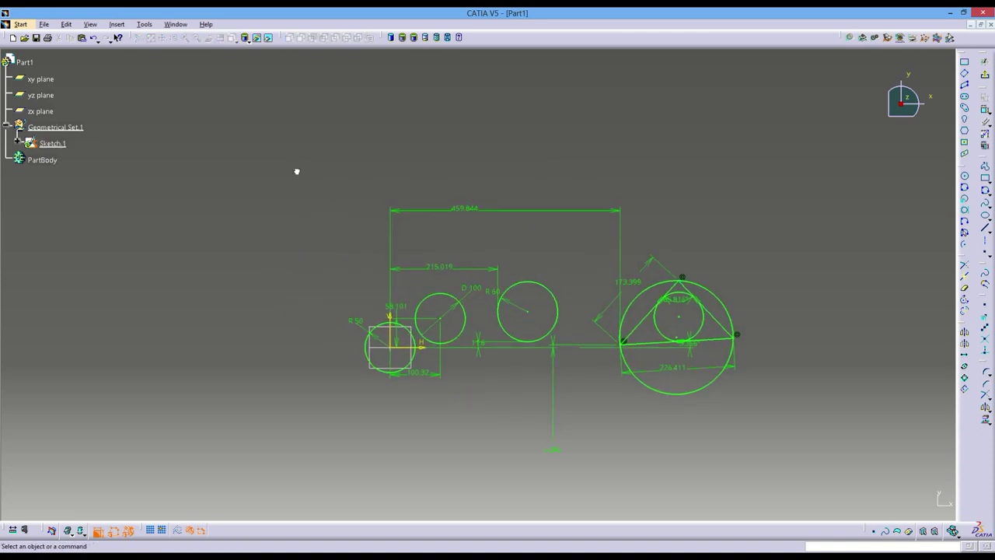
pyautogui.moveTo(285, 155); pyautogui.dragTo(743, 405)
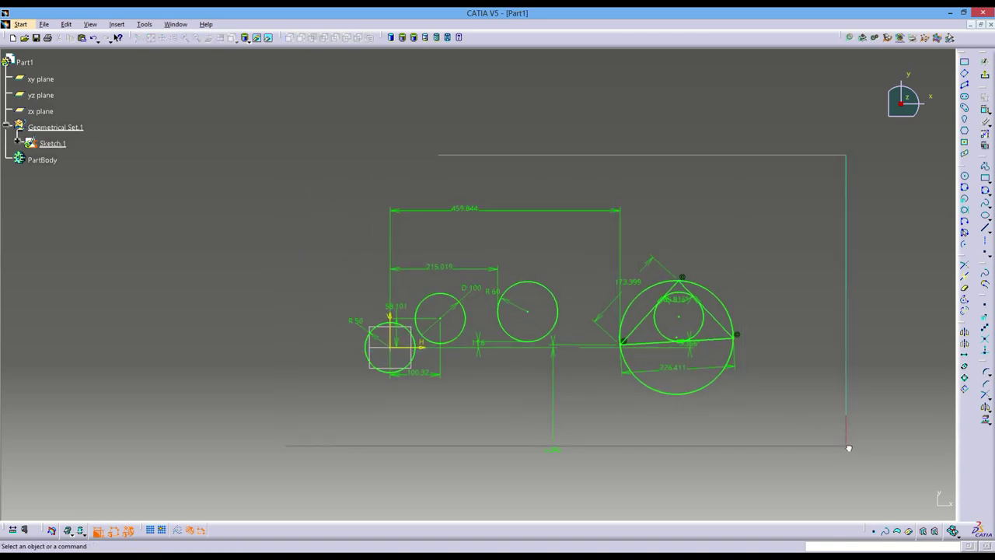
pyautogui.moveTo(841, 445); pyautogui.dragTo(842, 446)
pyautogui.press('Delete')
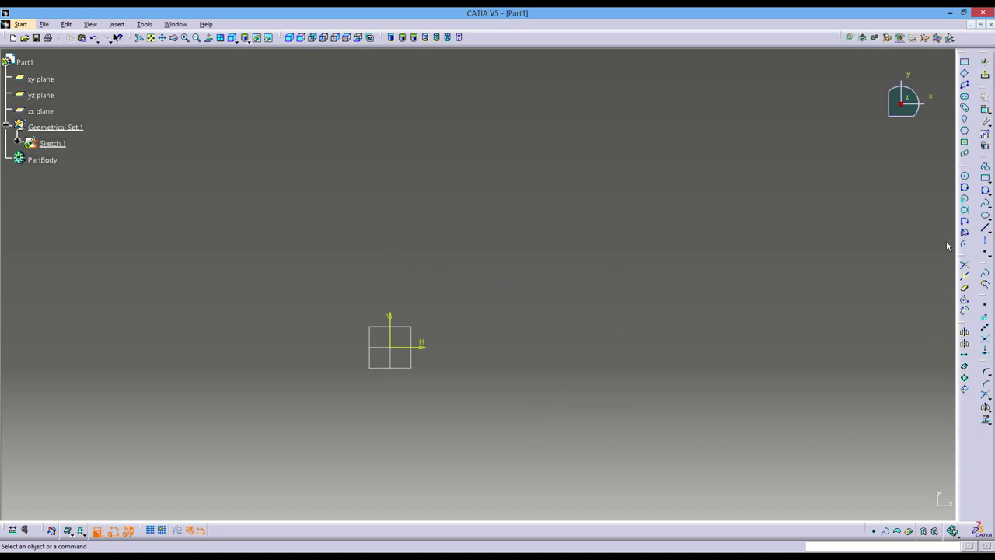
pyautogui.click(964, 199)
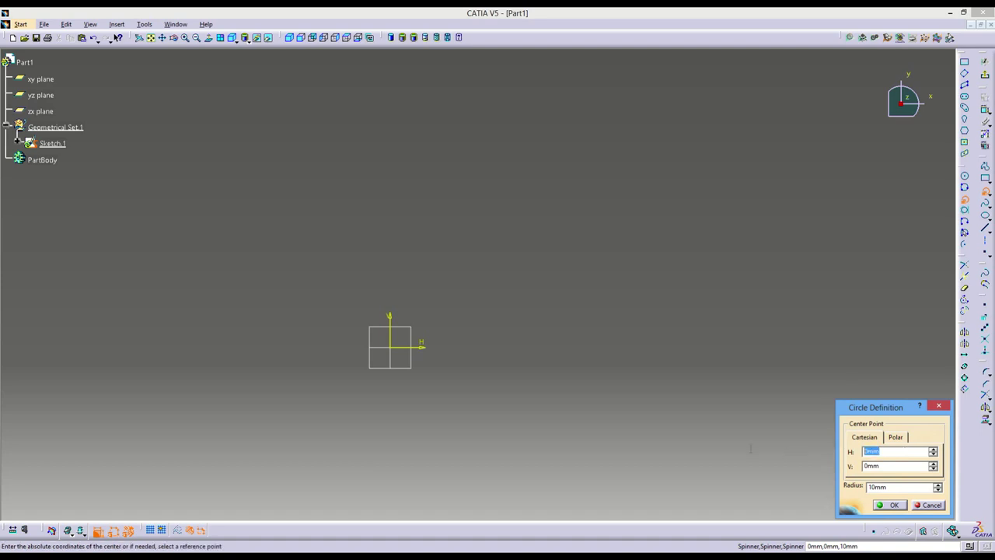
# - Create an R25 circle centred at H 75, V 50 by coordinate entry
pyautogui.write('7')
pyautogui.write('5')
pyautogui.click(889, 464)
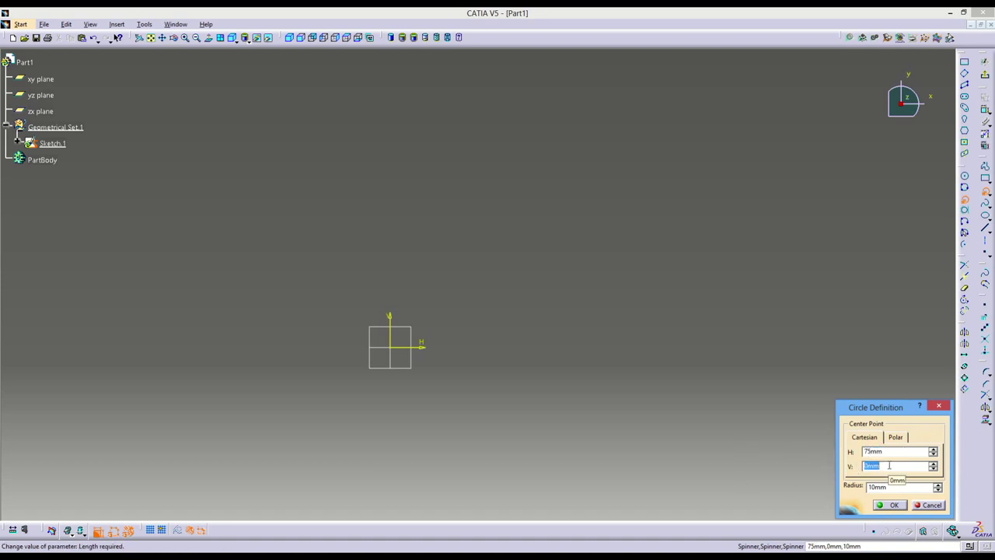
pyautogui.write('50')
pyautogui.click(890, 486)
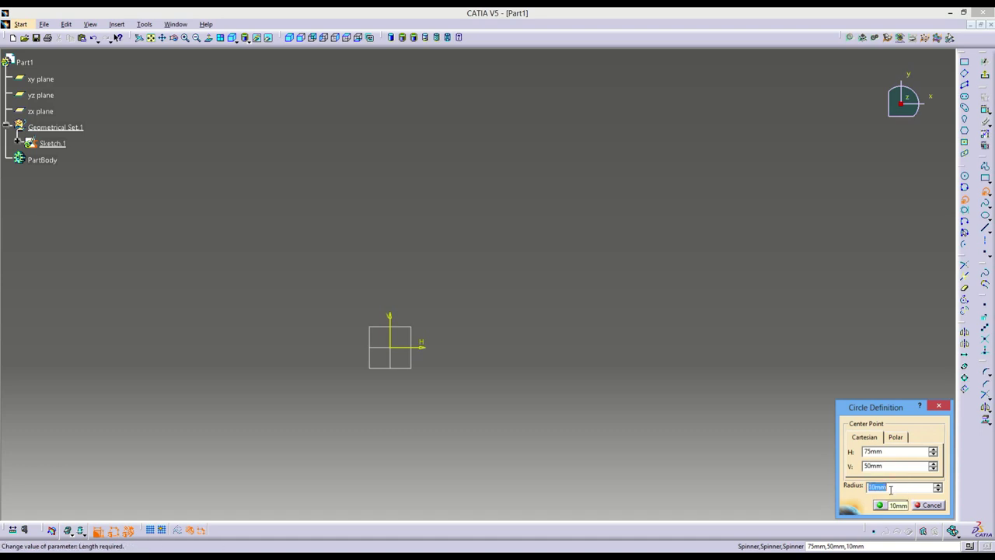
pyautogui.write('25')
pyautogui.press('Return')
# - Rearrange the R25, 50 and 75 dimensions of the new circle for readability
pyautogui.moveTo(418, 467); pyautogui.dragTo(506, 411, button='middle')
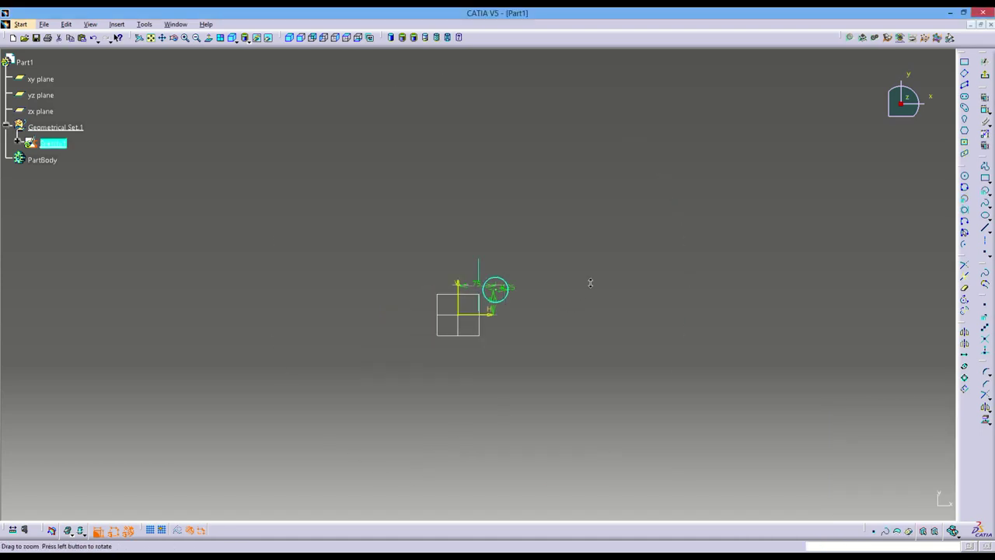
pyautogui.moveTo(588, 282); pyautogui.dragTo(614, 200, button='middle')
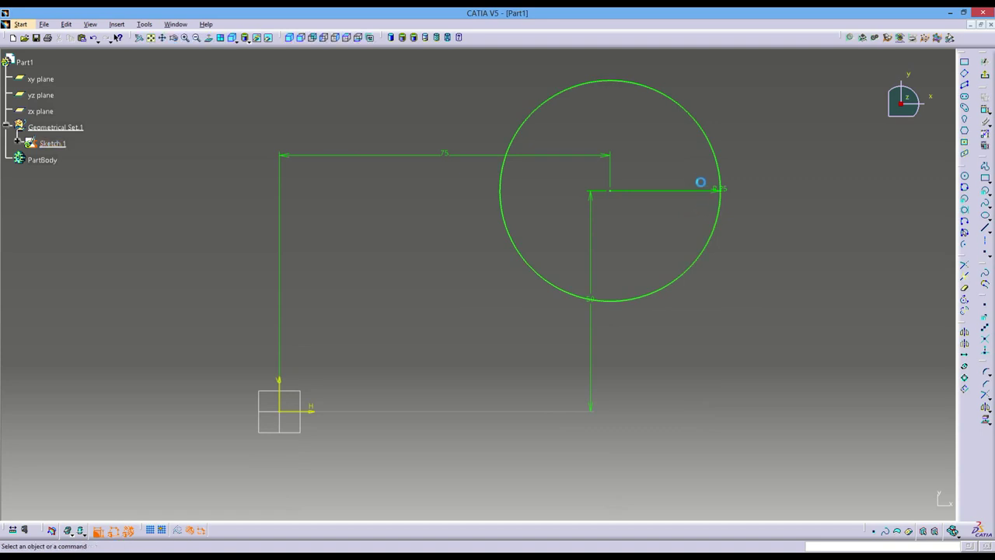
pyautogui.moveTo(711, 193); pyautogui.dragTo(831, 223)
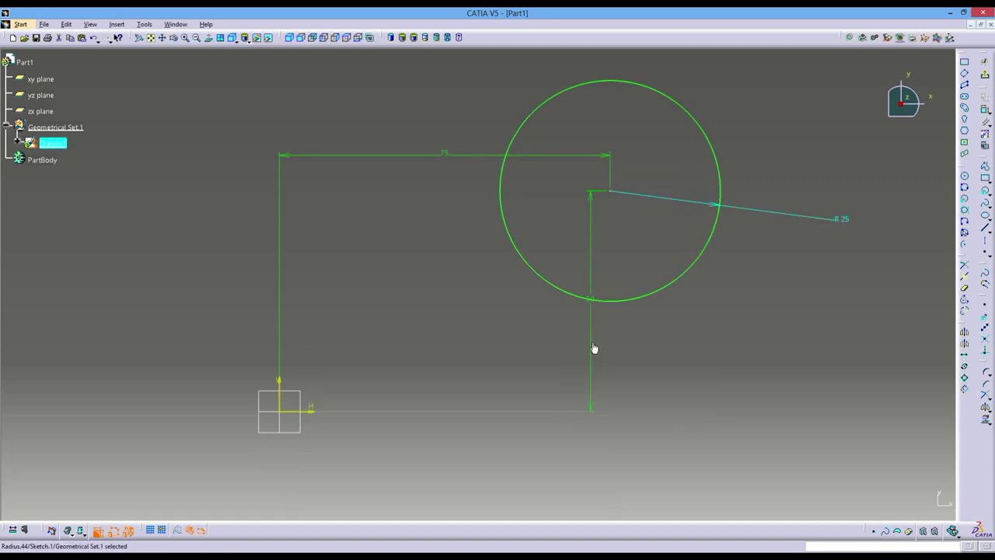
pyautogui.moveTo(589, 340); pyautogui.dragTo(645, 396)
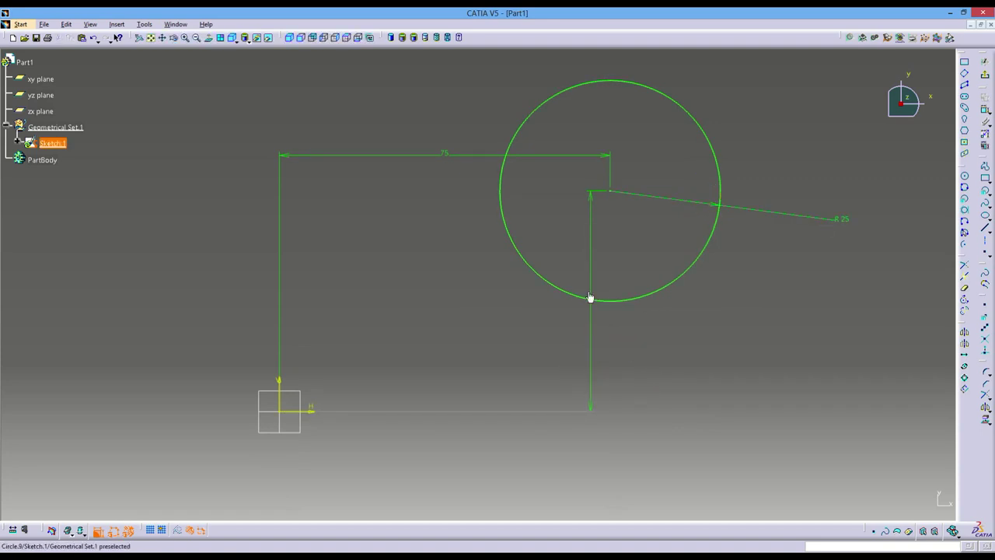
pyautogui.moveTo(593, 296); pyautogui.dragTo(621, 319)
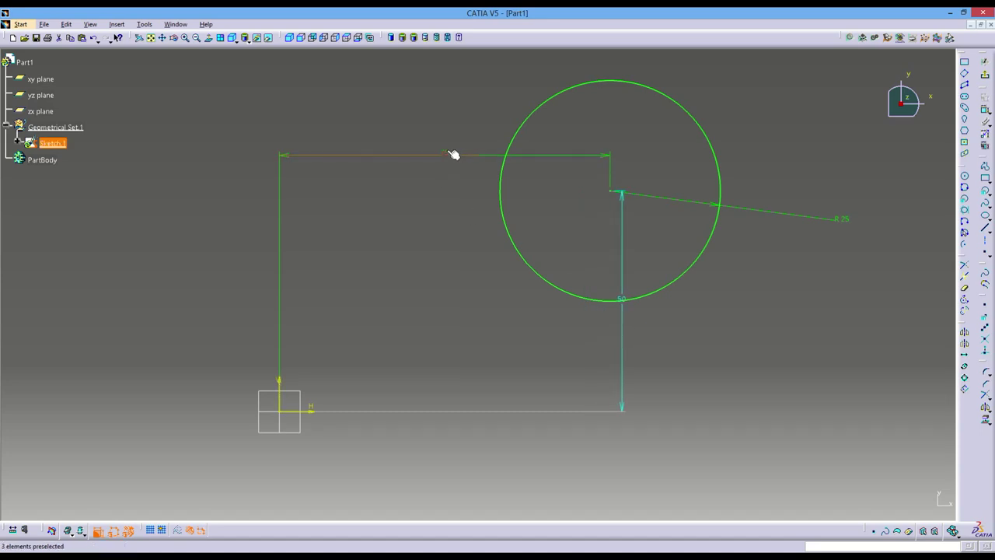
pyautogui.moveTo(444, 153); pyautogui.dragTo(437, 154)
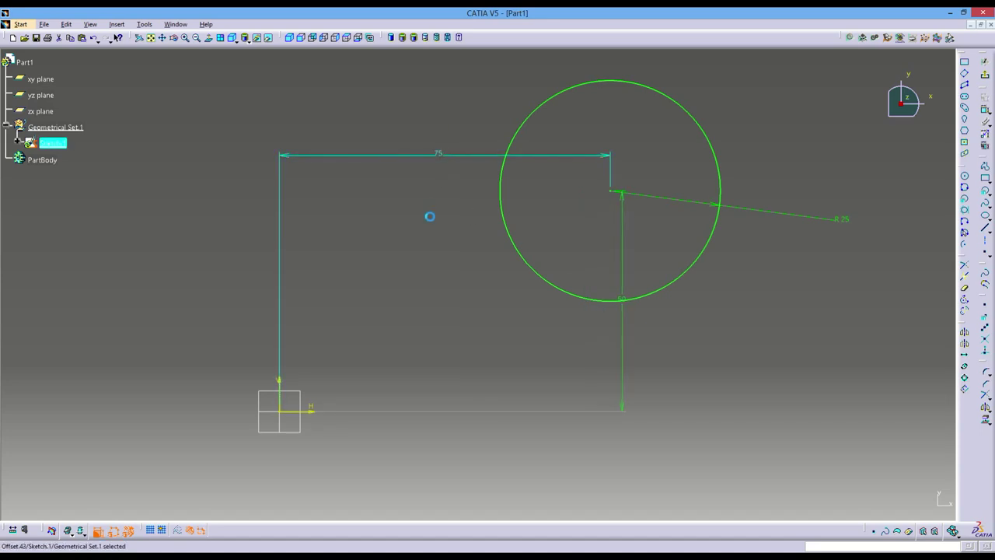
pyautogui.click(284, 412)
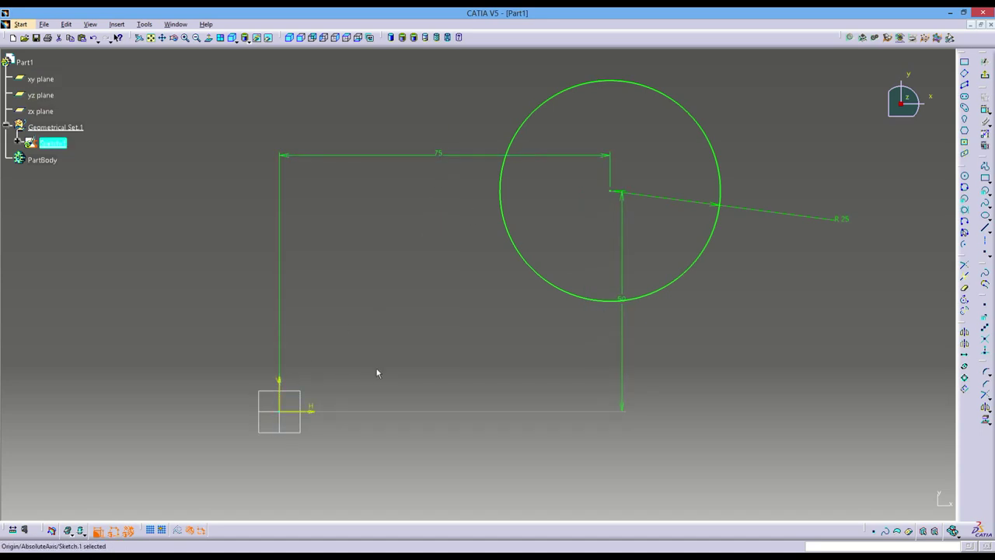
pyautogui.scroll(-2, 477, 277)
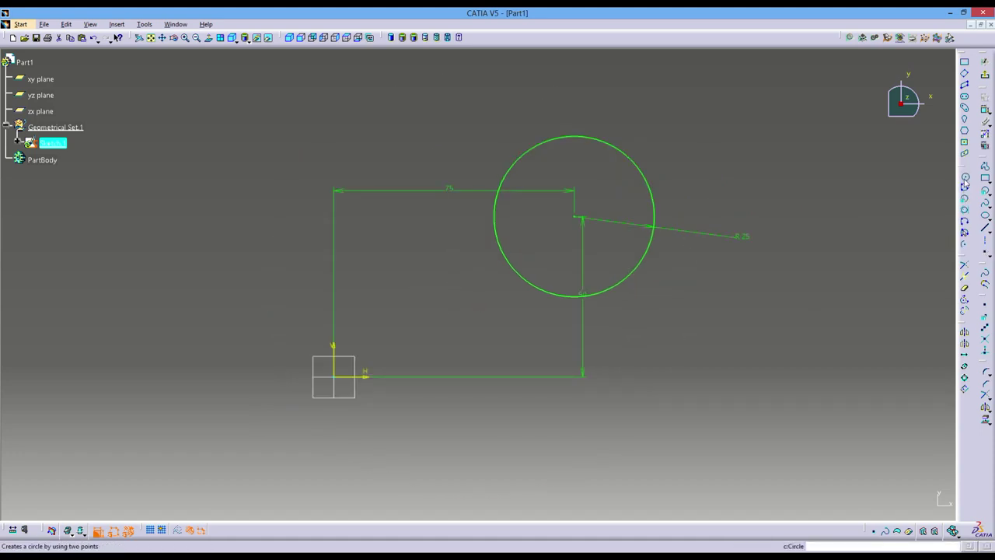
# - Add a radius-15 circle centred on the origin at H 0, V 0
pyautogui.click(964, 199)
pyautogui.write('0')
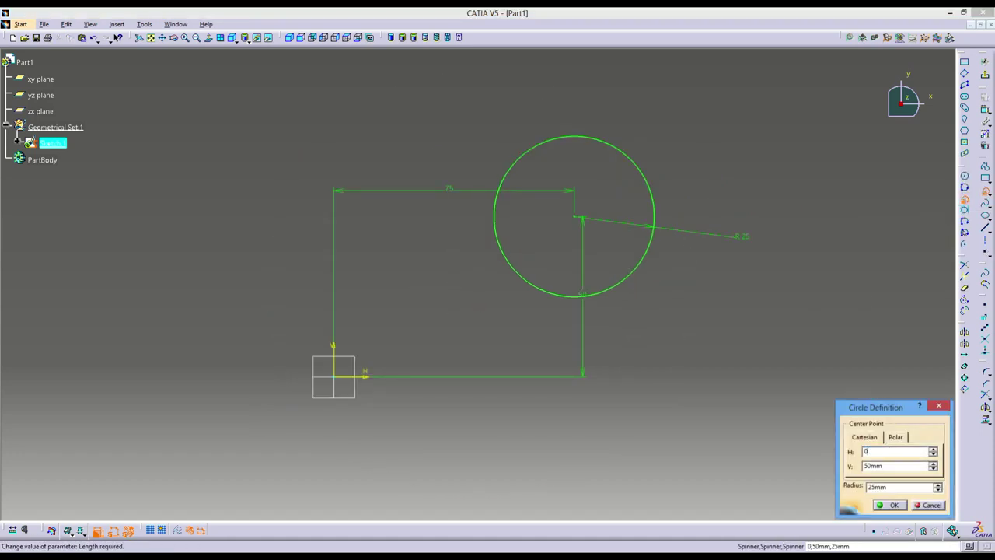
pyautogui.press('Tab')
pyautogui.write('0')
pyautogui.press('Tab')
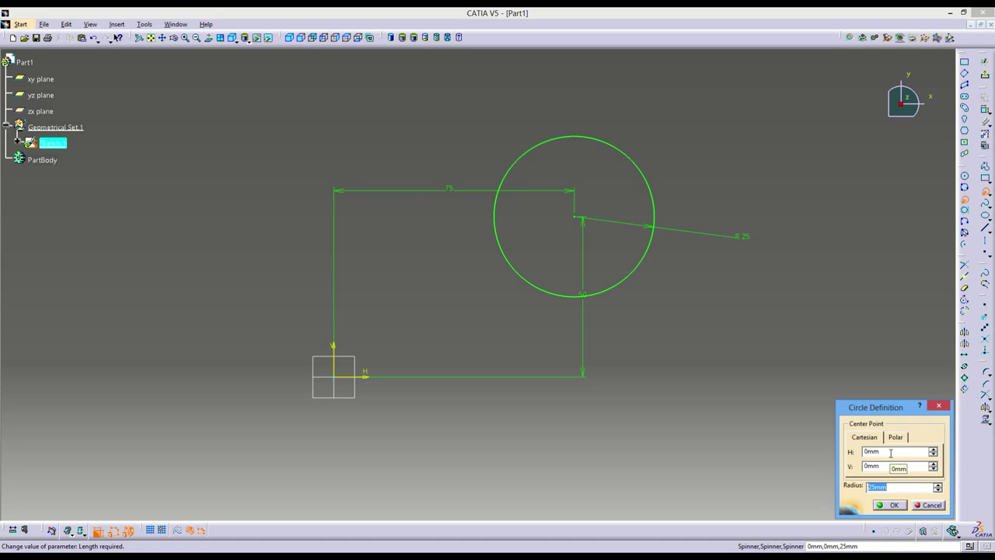
pyautogui.write('25')
pyautogui.press('Return')
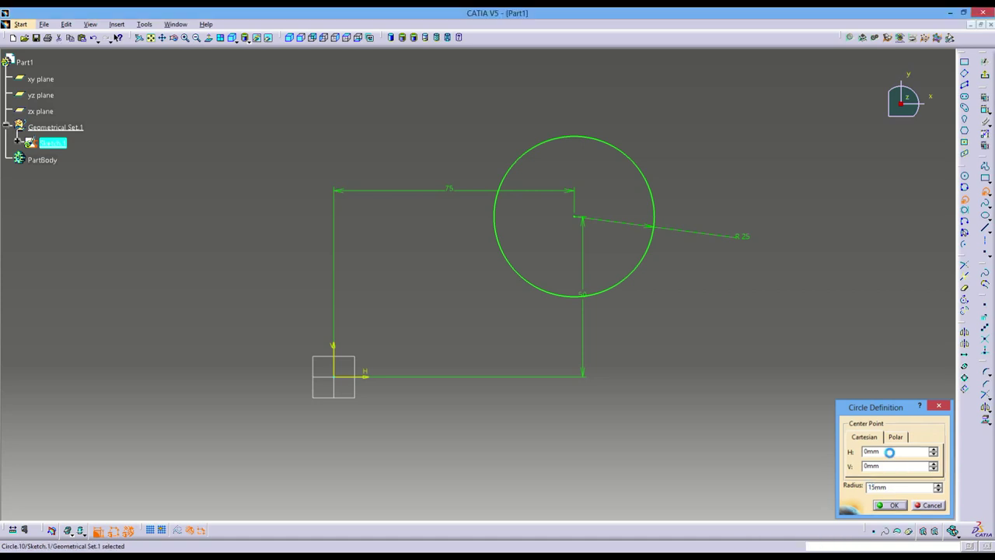
pyautogui.click(422, 422)
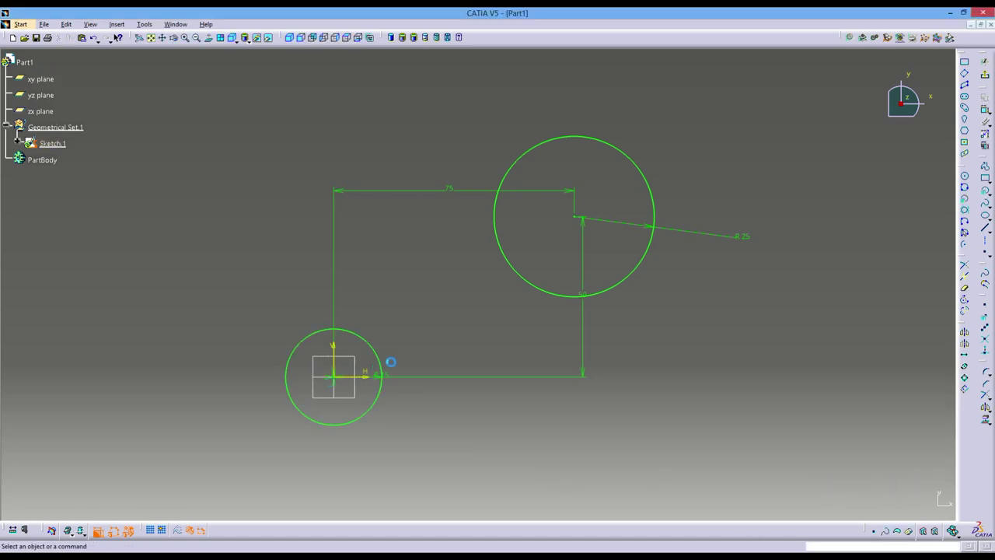
pyautogui.keyDown('ctrl'); pyautogui.moveTo(511, 337); pyautogui.dragTo(555, 366, button='middle'); pyautogui.keyUp('ctrl')
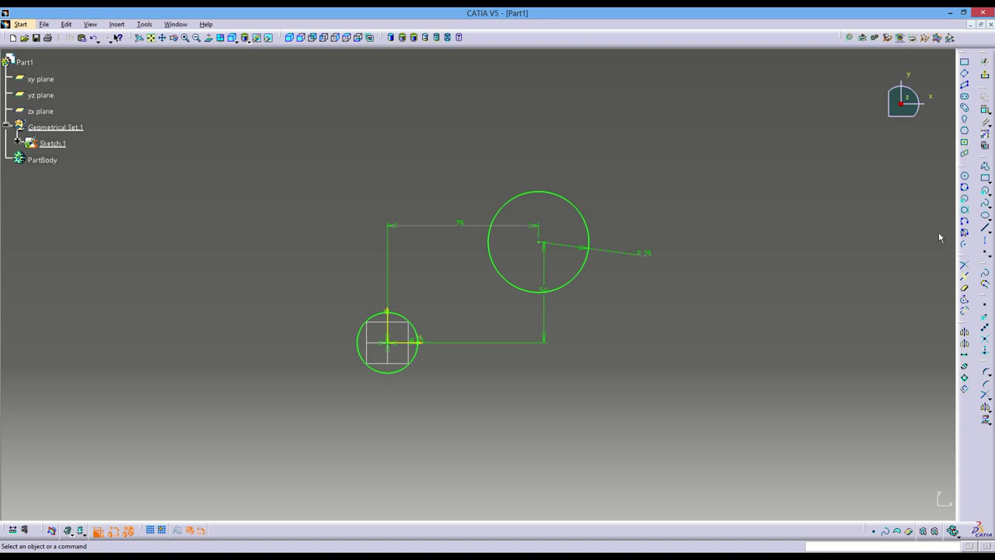
# - Draw the first large three-point arc in the free space above the circles
pyautogui.click(964, 222)
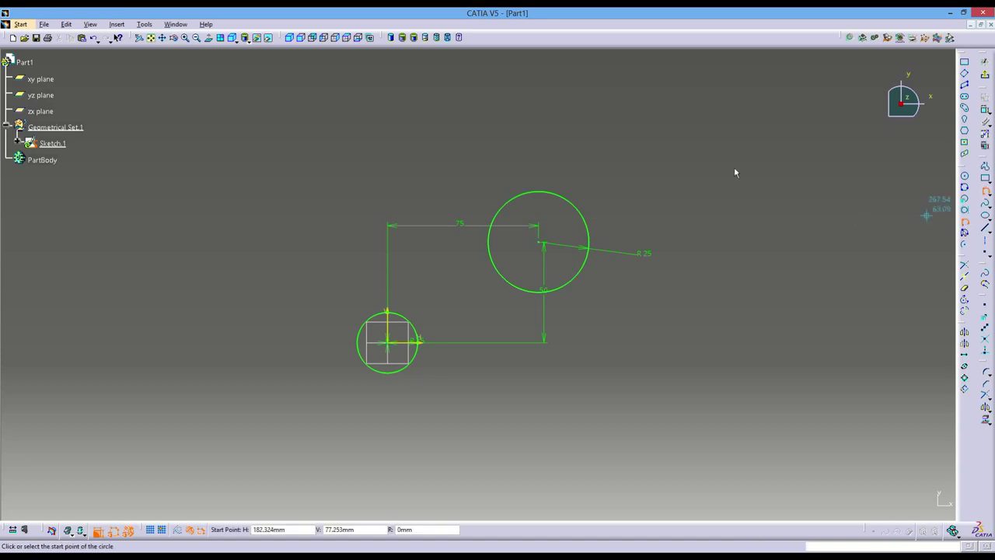
pyautogui.moveTo(738, 159); pyautogui.dragTo(470, 251, button='middle')
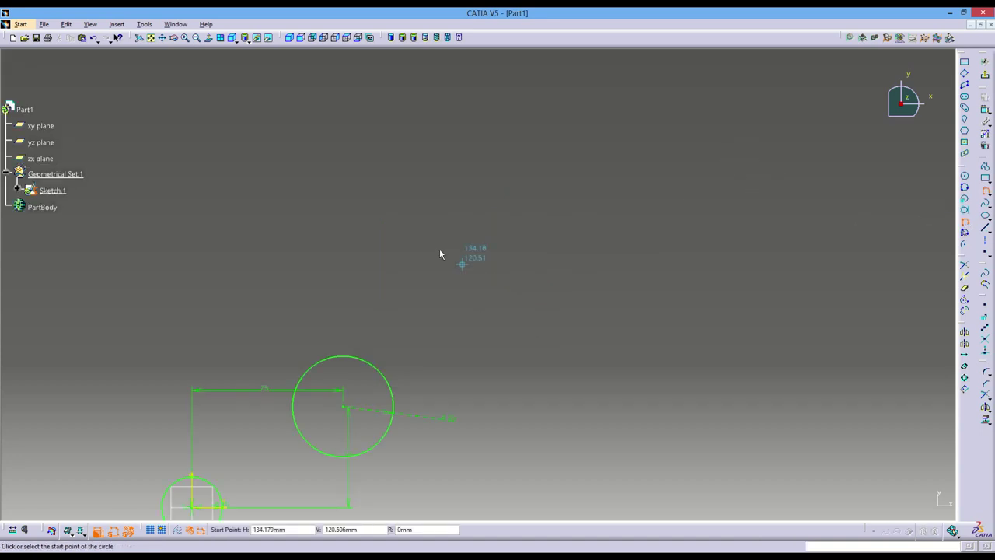
pyautogui.click(589, 144)
pyautogui.click(735, 248)
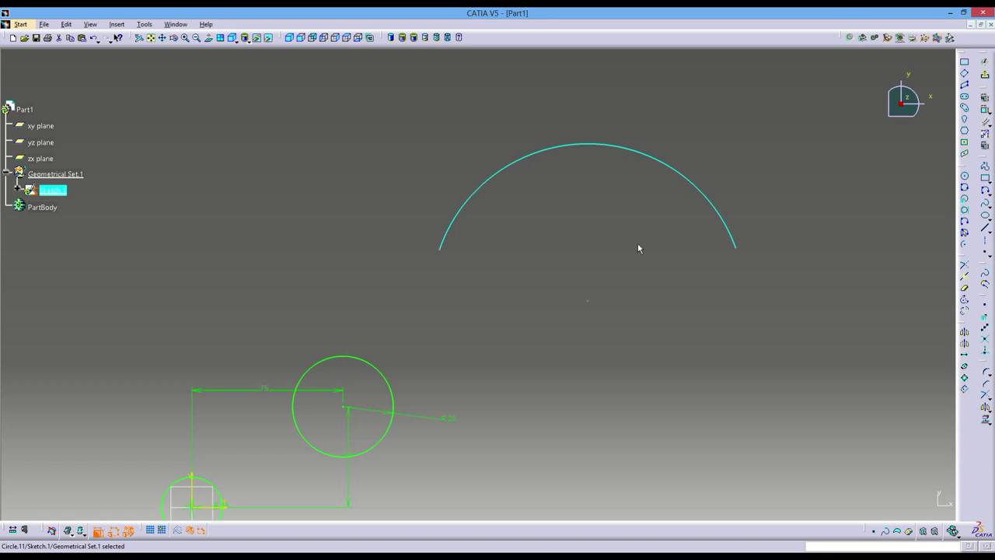
pyautogui.moveTo(739, 262); pyautogui.dragTo(561, 285, button='middle')
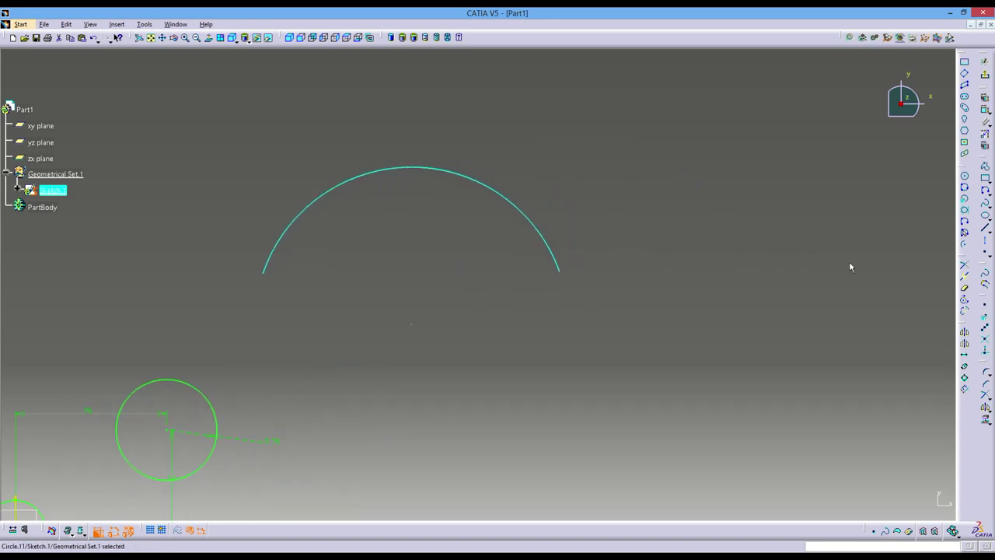
# - Draw a second large arc beside it using end points first, then height
pyautogui.click(964, 235)
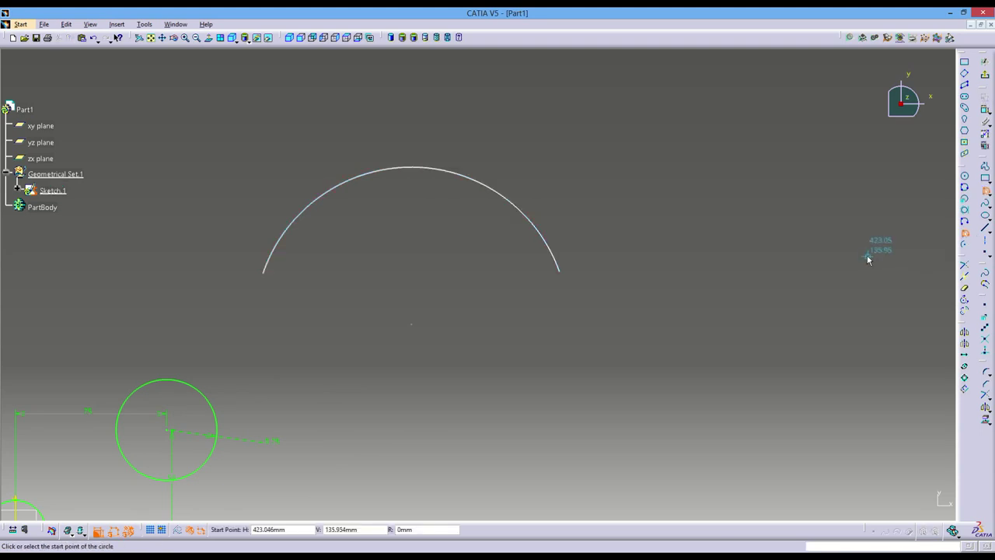
pyautogui.moveTo(799, 241); pyautogui.dragTo(661, 244, button='middle')
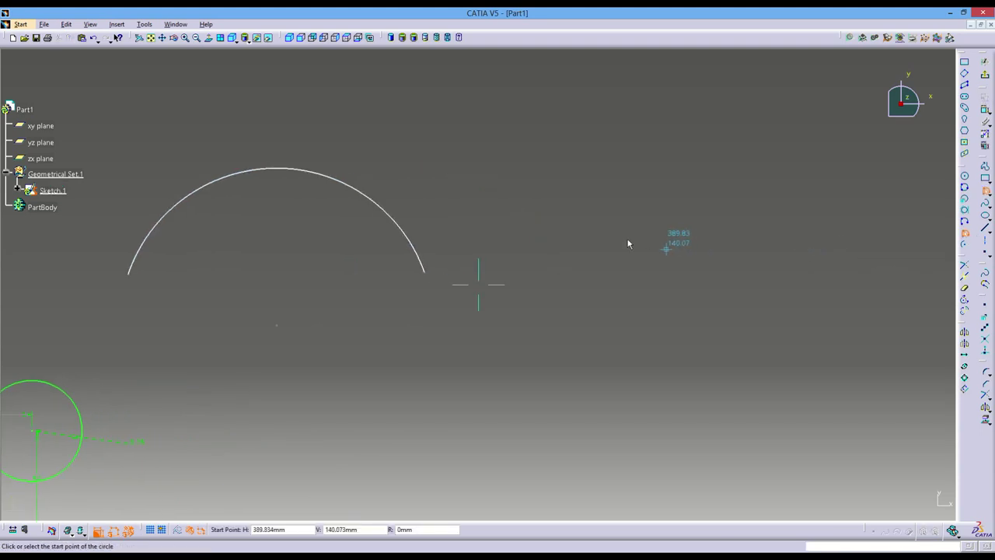
pyautogui.click(498, 273)
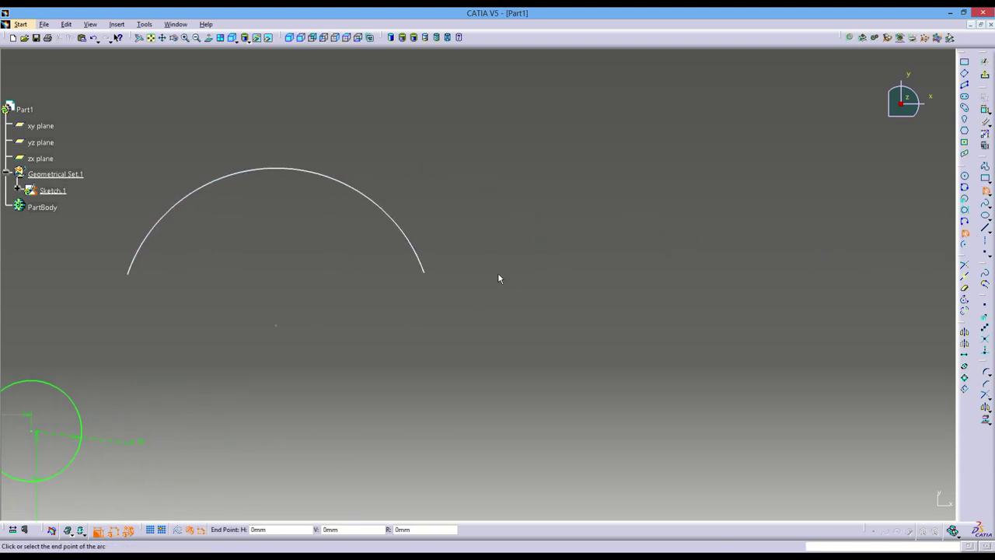
pyautogui.click(800, 273)
pyautogui.click(650, 137)
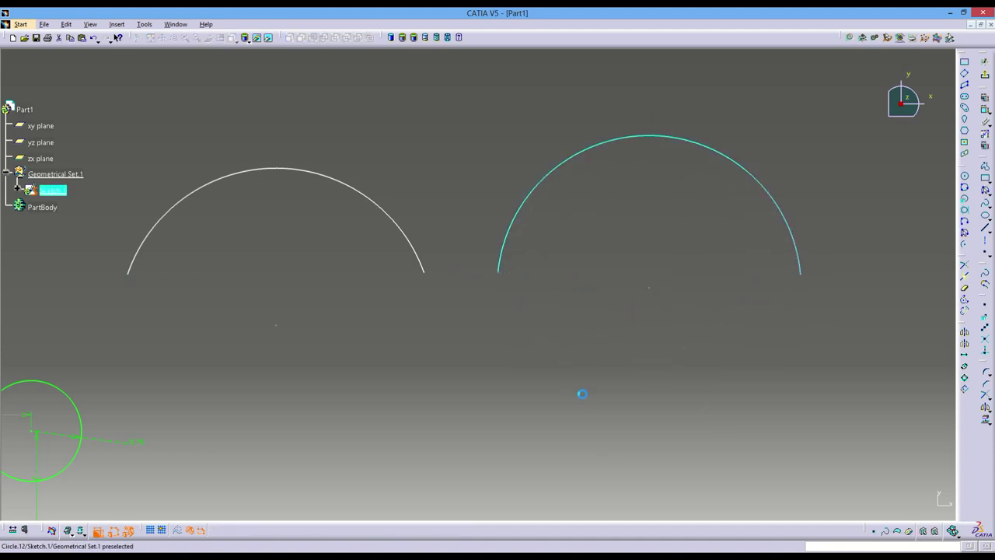
pyautogui.moveTo(507, 381); pyautogui.dragTo(466, 282, button='middle')
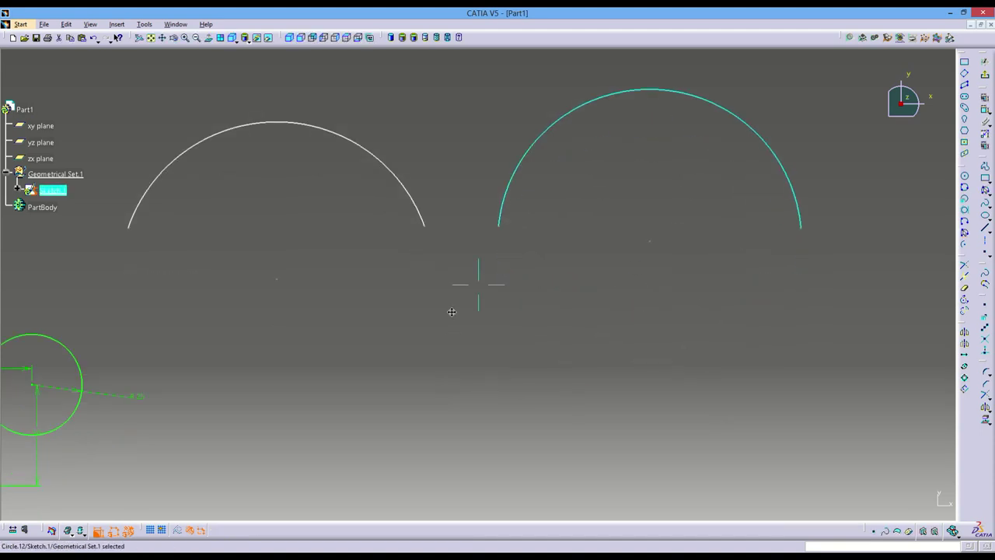
pyautogui.click(971, 273)
# - Draw a smaller arc beneath each large arc, then select the right inner arc
pyautogui.click(963, 221)
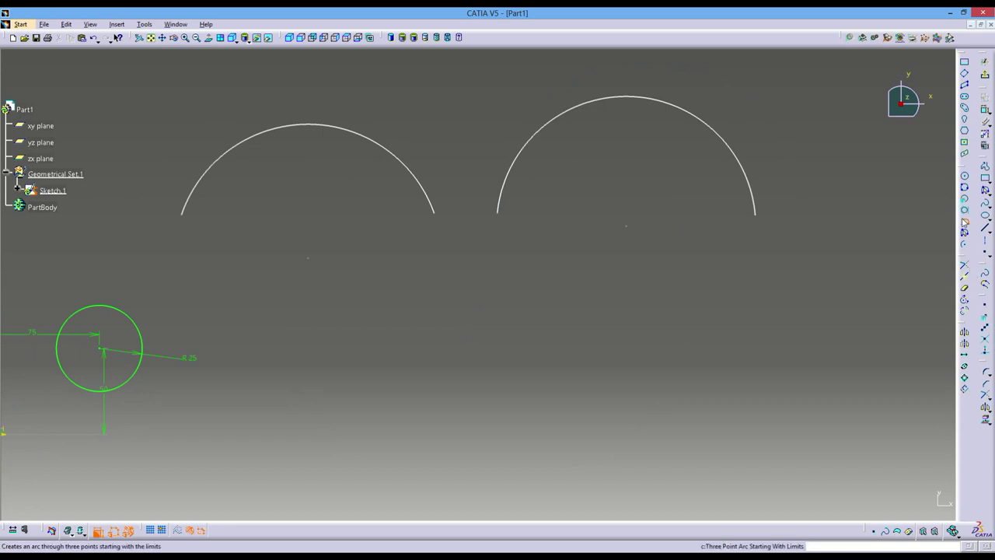
pyautogui.click(204, 267)
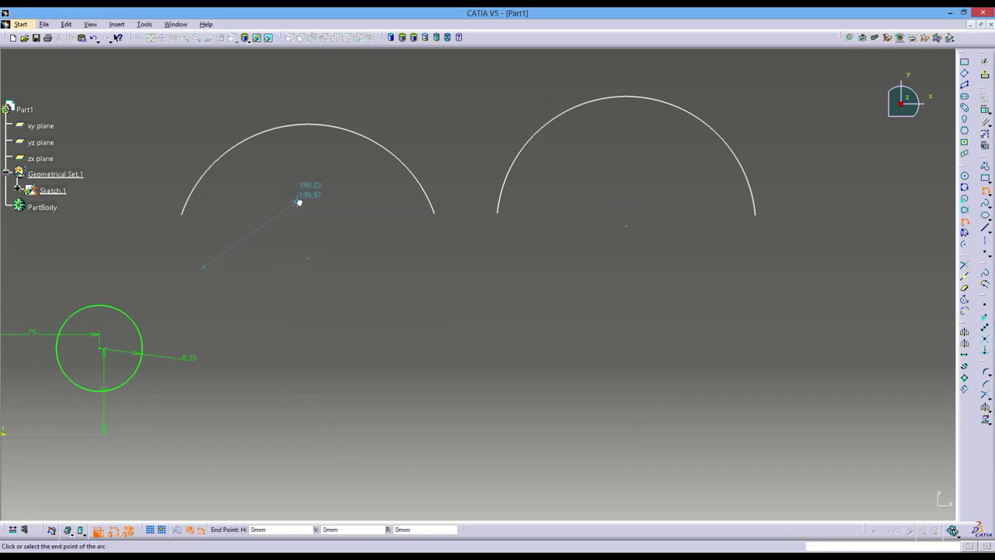
pyautogui.click(300, 202)
pyautogui.click(376, 268)
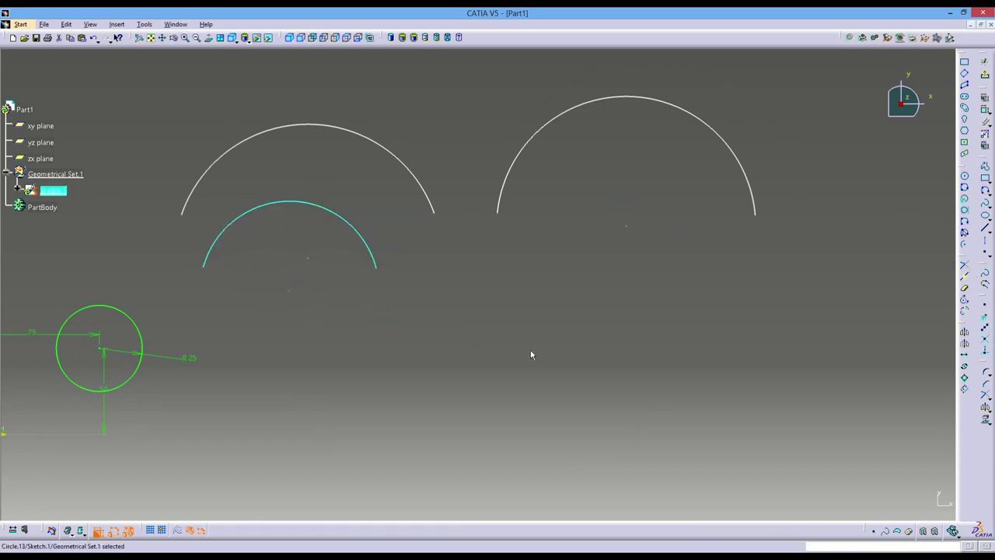
pyautogui.click(964, 232)
pyautogui.click(554, 250)
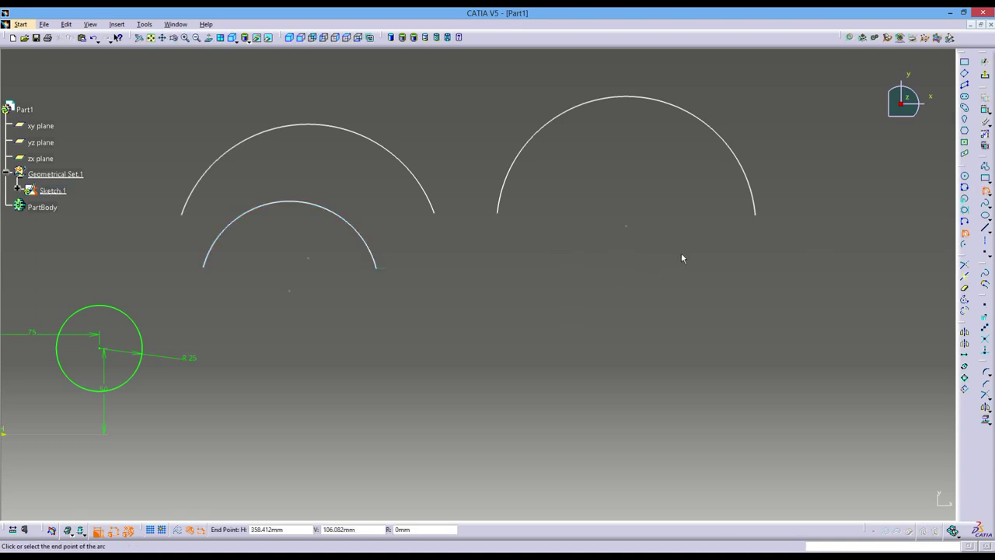
pyautogui.click(710, 249)
pyautogui.click(633, 181)
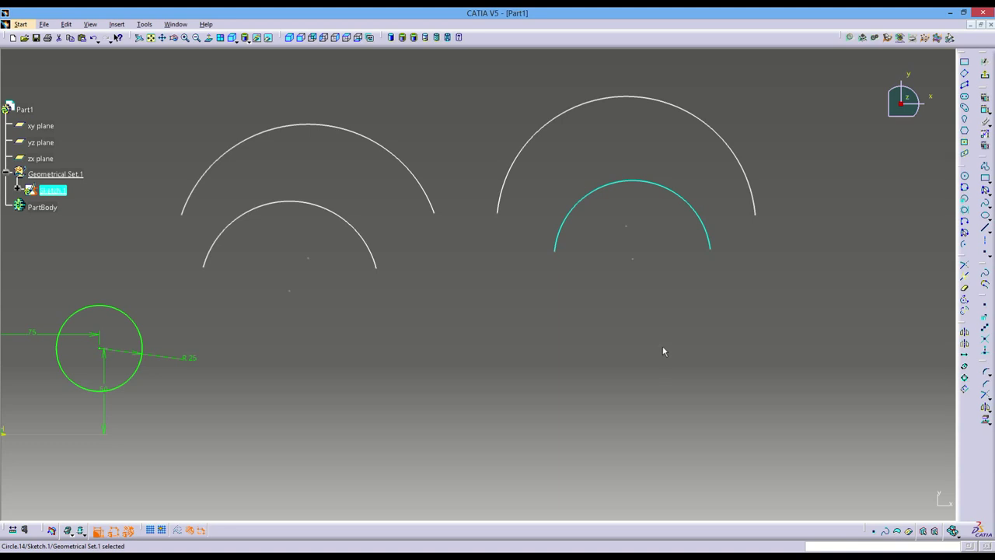
pyautogui.click(664, 355)
pyautogui.click(638, 185)
# - Draw a centre-defined arc of about 156° bulging right, running from bottom to near the top
pyautogui.click(964, 246)
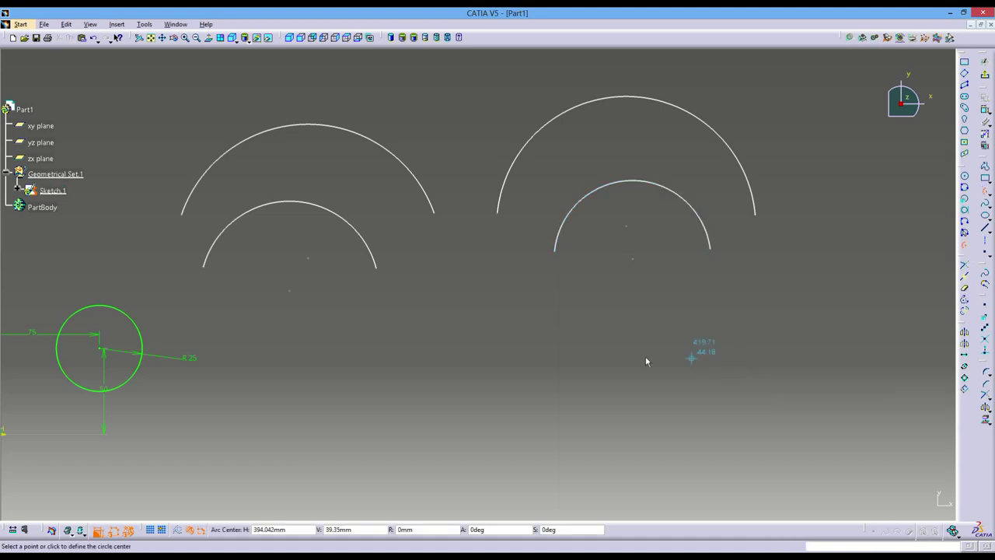
pyautogui.moveTo(558, 400); pyautogui.dragTo(556, 316, button='middle')
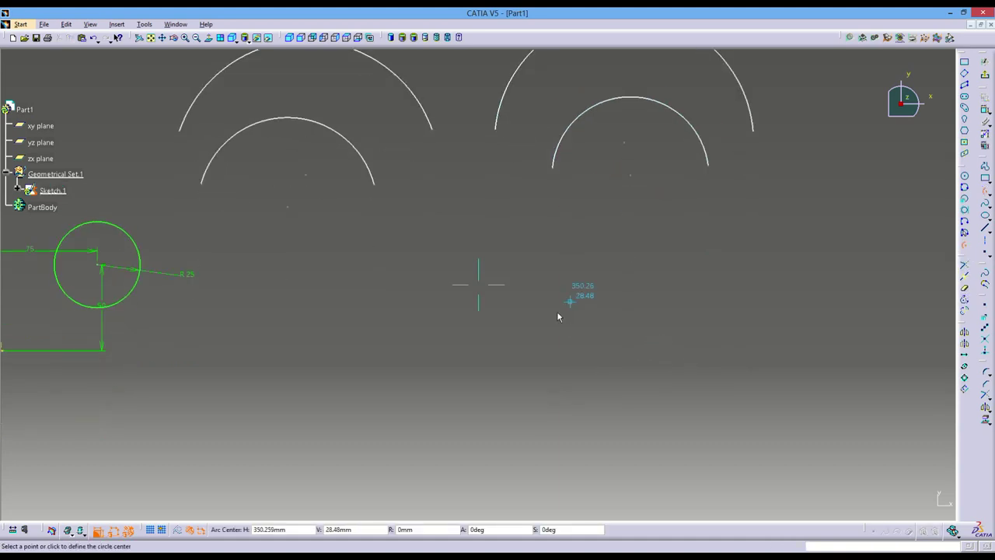
pyautogui.click(491, 316)
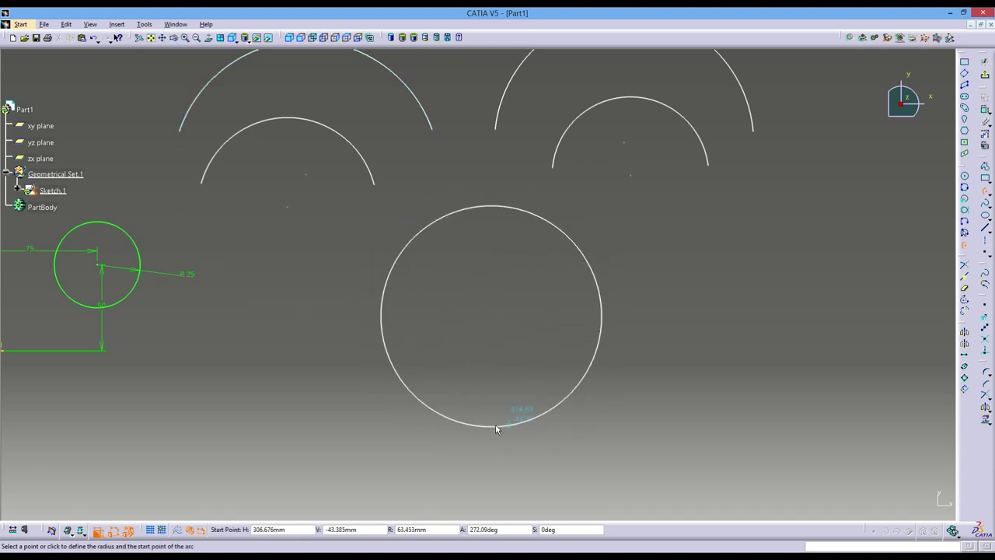
pyautogui.click(501, 426)
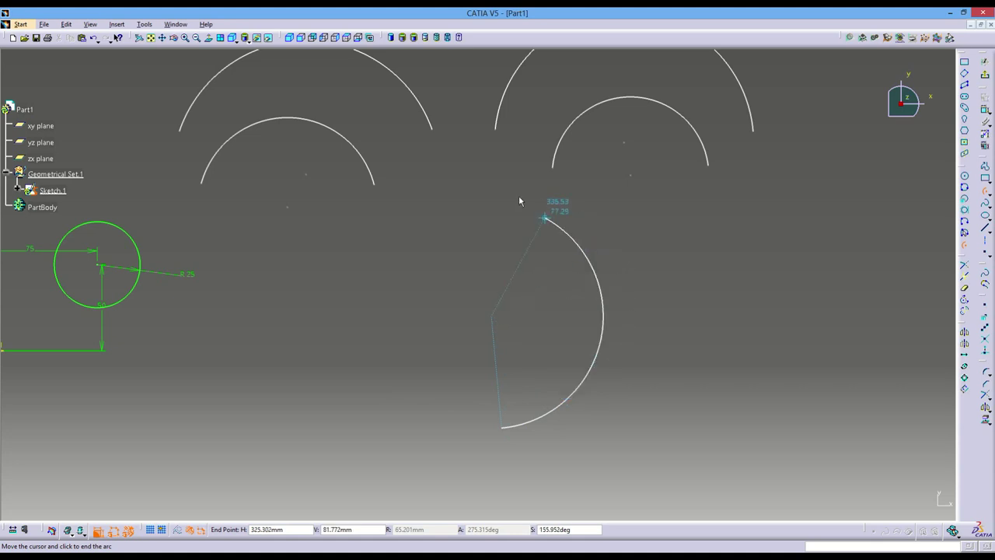
pyautogui.click(473, 203)
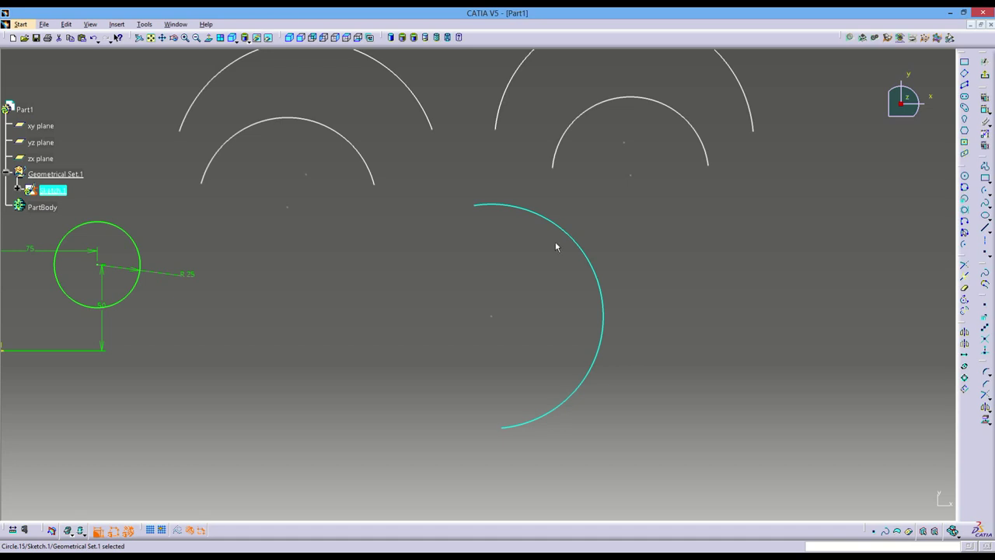
pyautogui.click(964, 210)
pyautogui.moveTo(729, 247); pyautogui.dragTo(732, 316, button='middle')
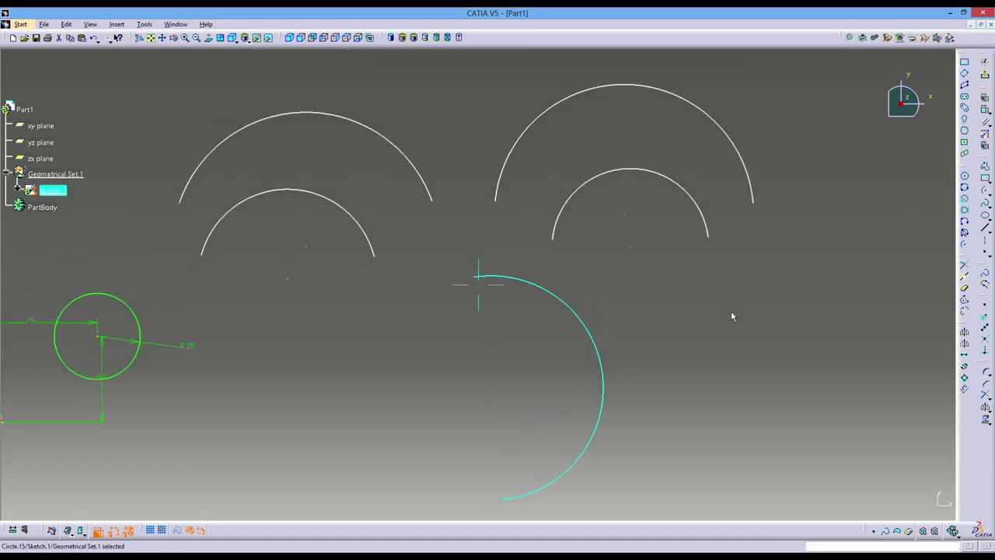